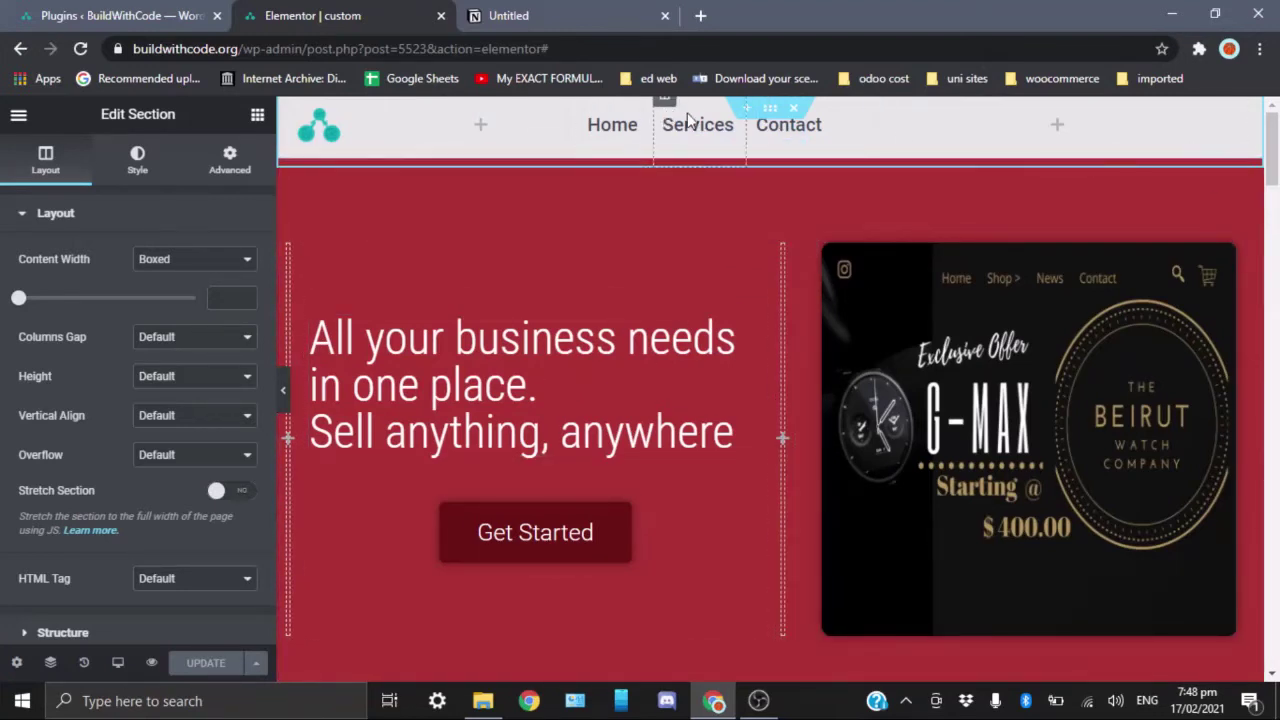
# - Check how the page header behaves while scrolling and review the site's list of installed plugins
pyautogui.scroll(-1, 1272, 190)
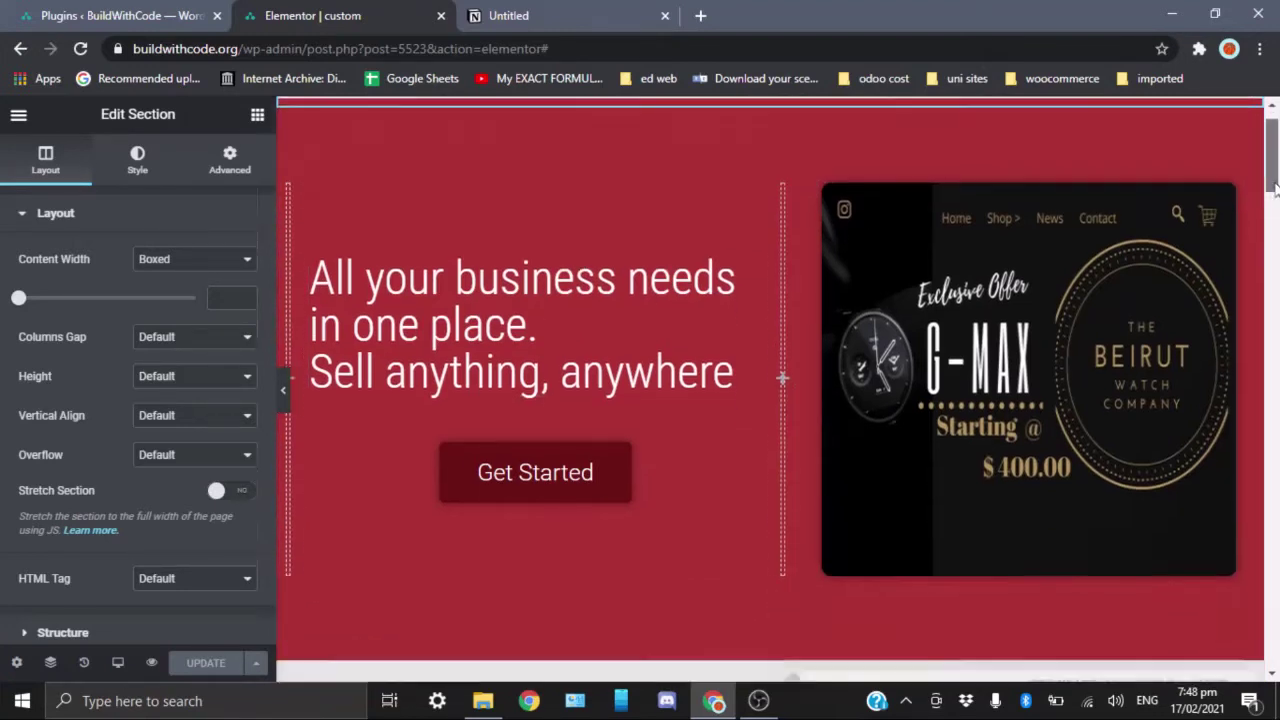
pyautogui.scroll(1, 1272, 170)
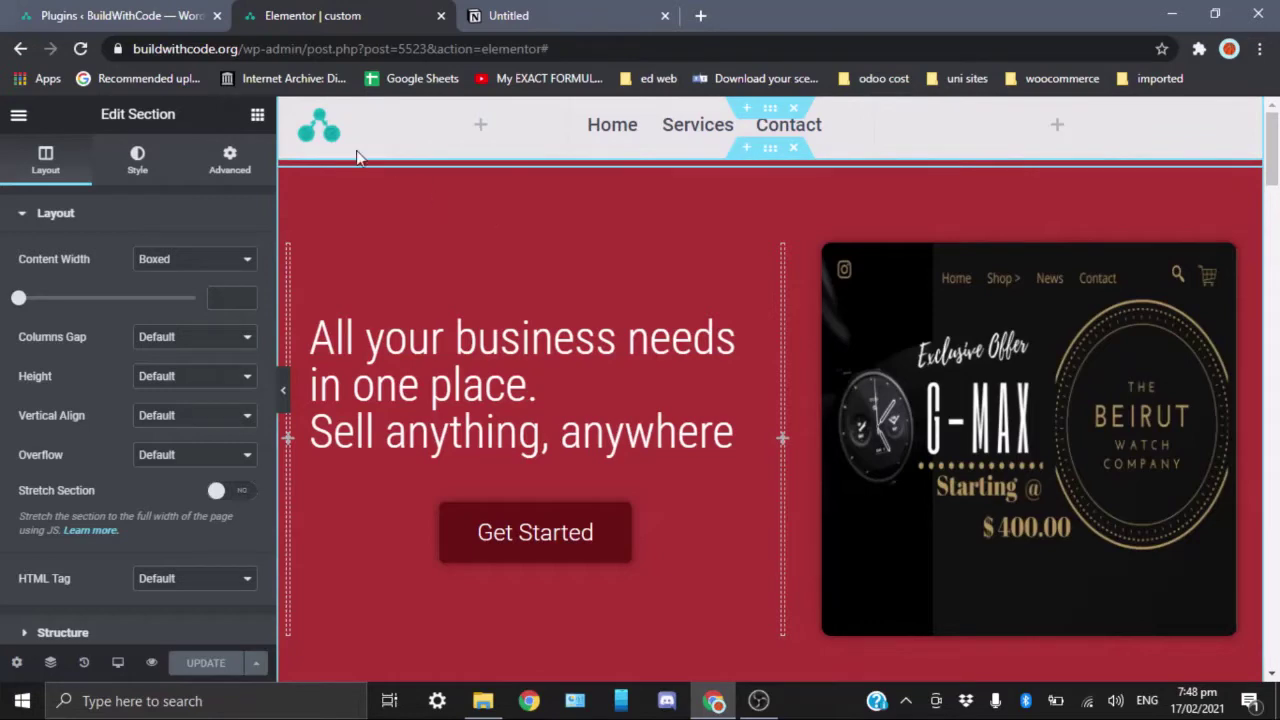
pyautogui.click(160, 17)
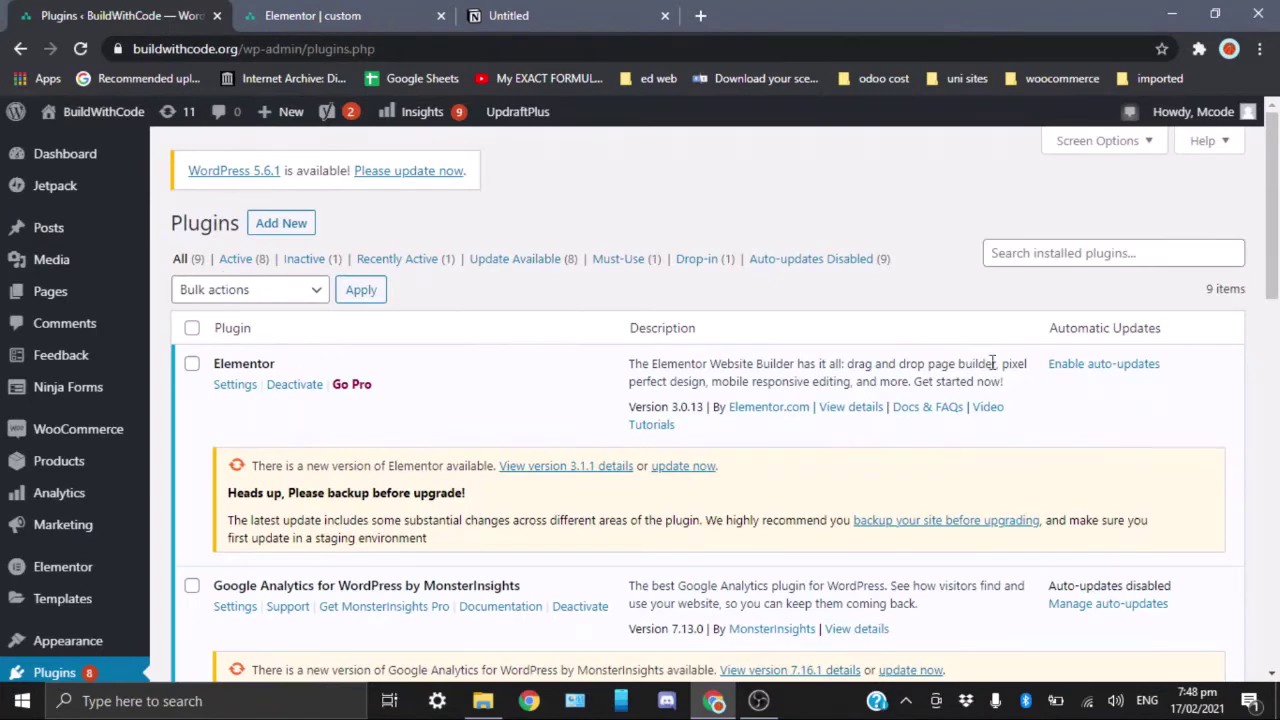
pyautogui.moveTo(1276, 237); pyautogui.dragTo(1277, 655)
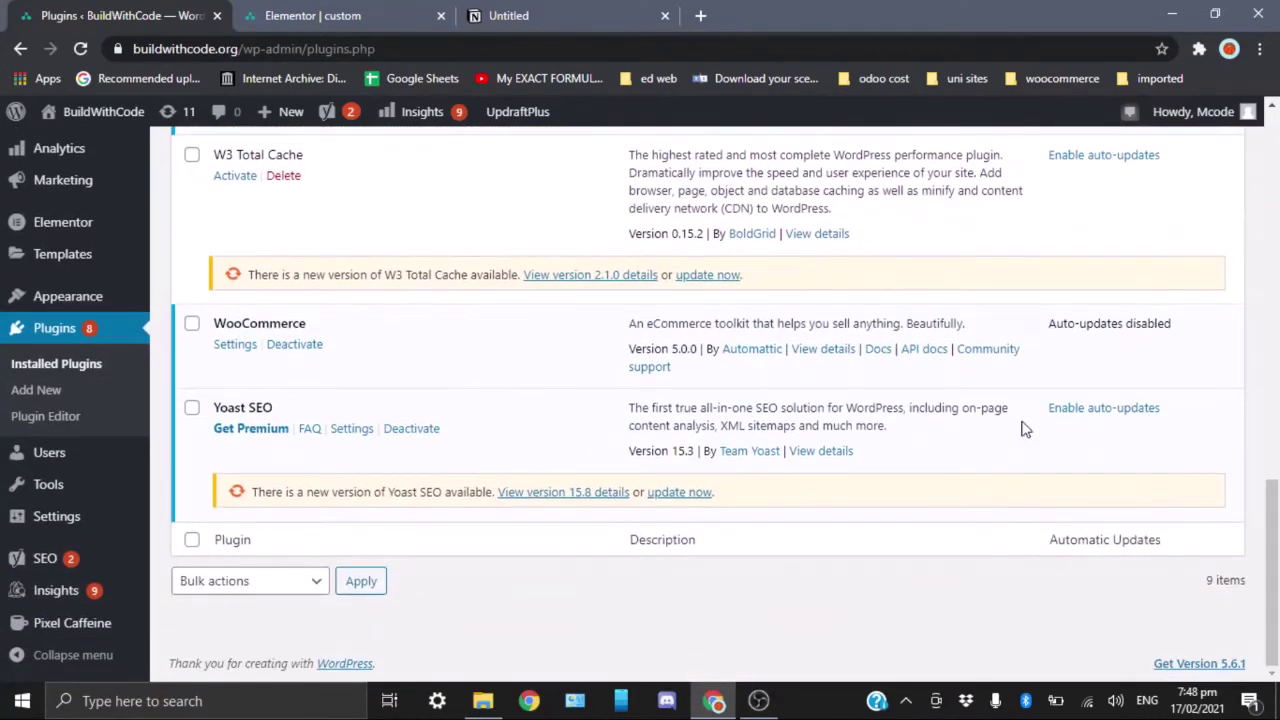
# - Return to the Elementor page and add an HTML widget to the empty header column after the Contact link
pyautogui.click(307, 10)
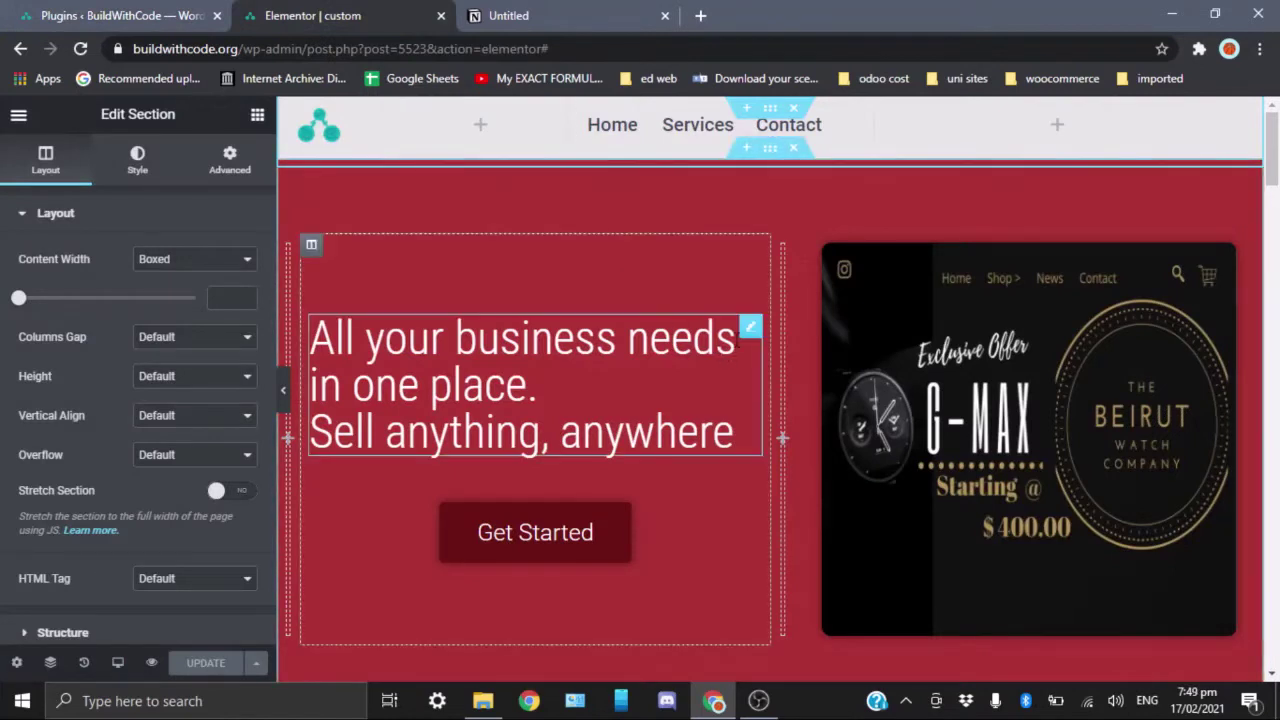
pyautogui.click(257, 118)
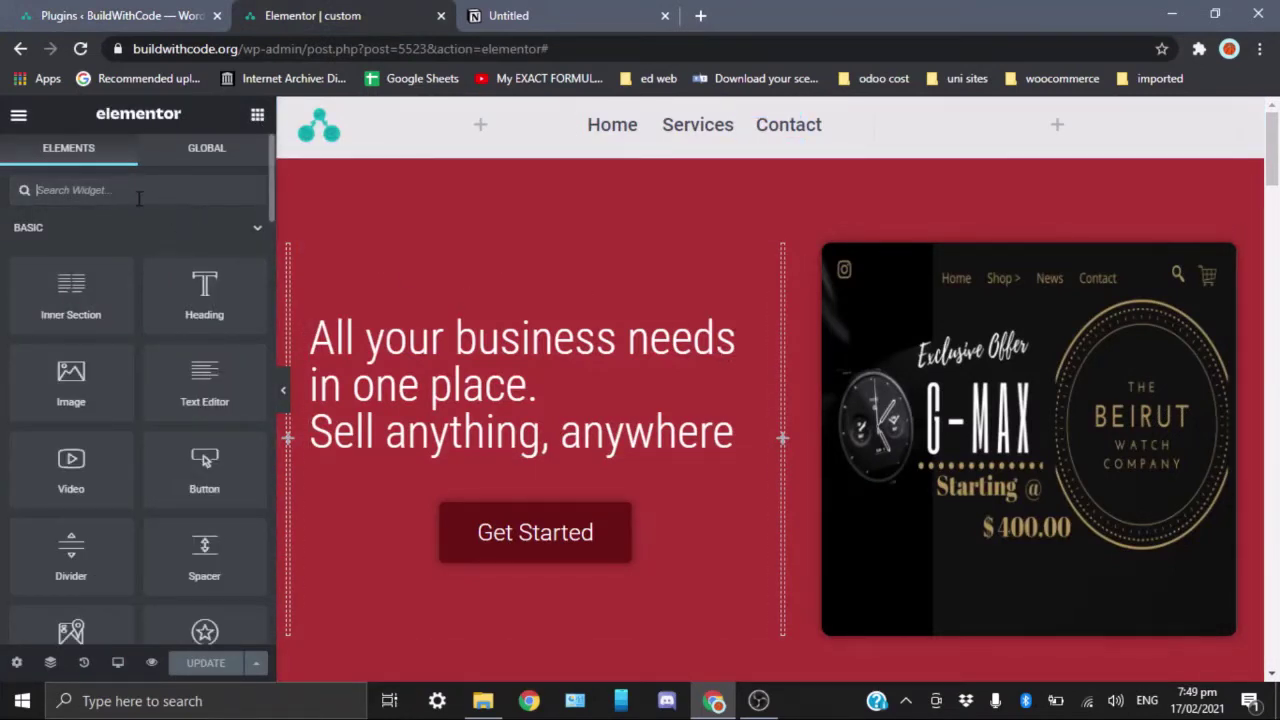
pyautogui.write('html')
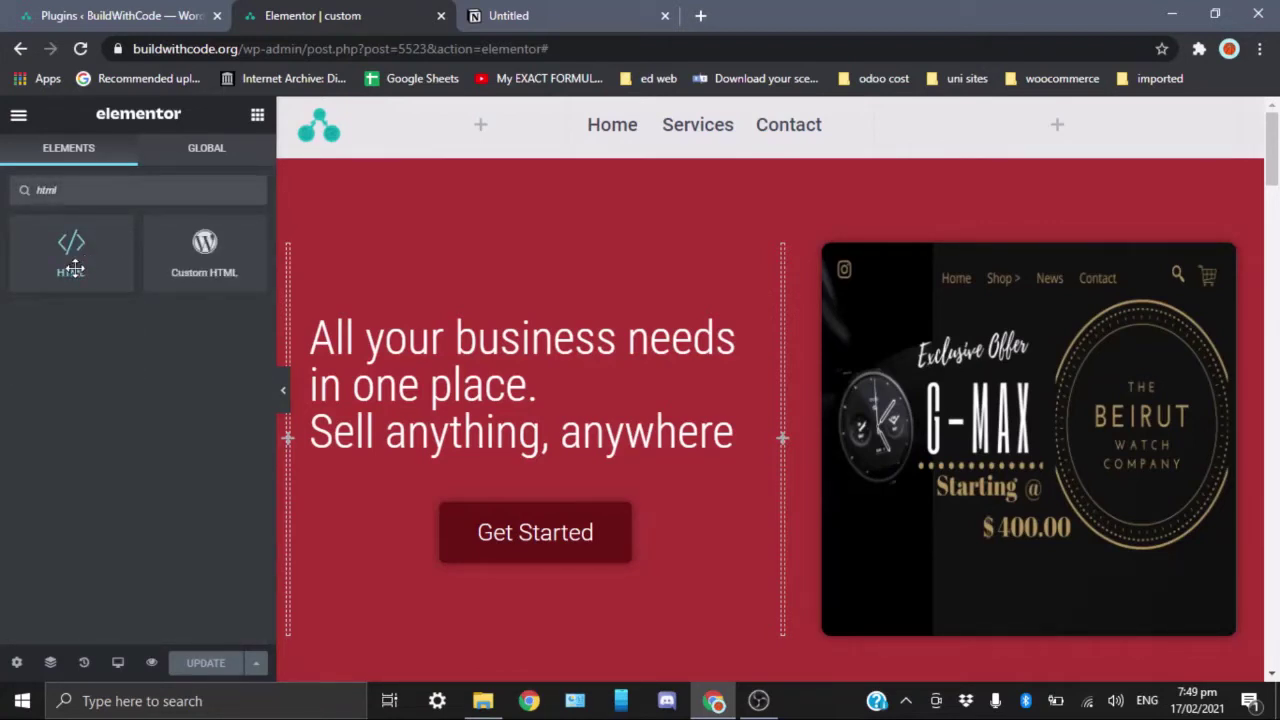
pyautogui.moveTo(73, 266); pyautogui.dragTo(1025, 142)
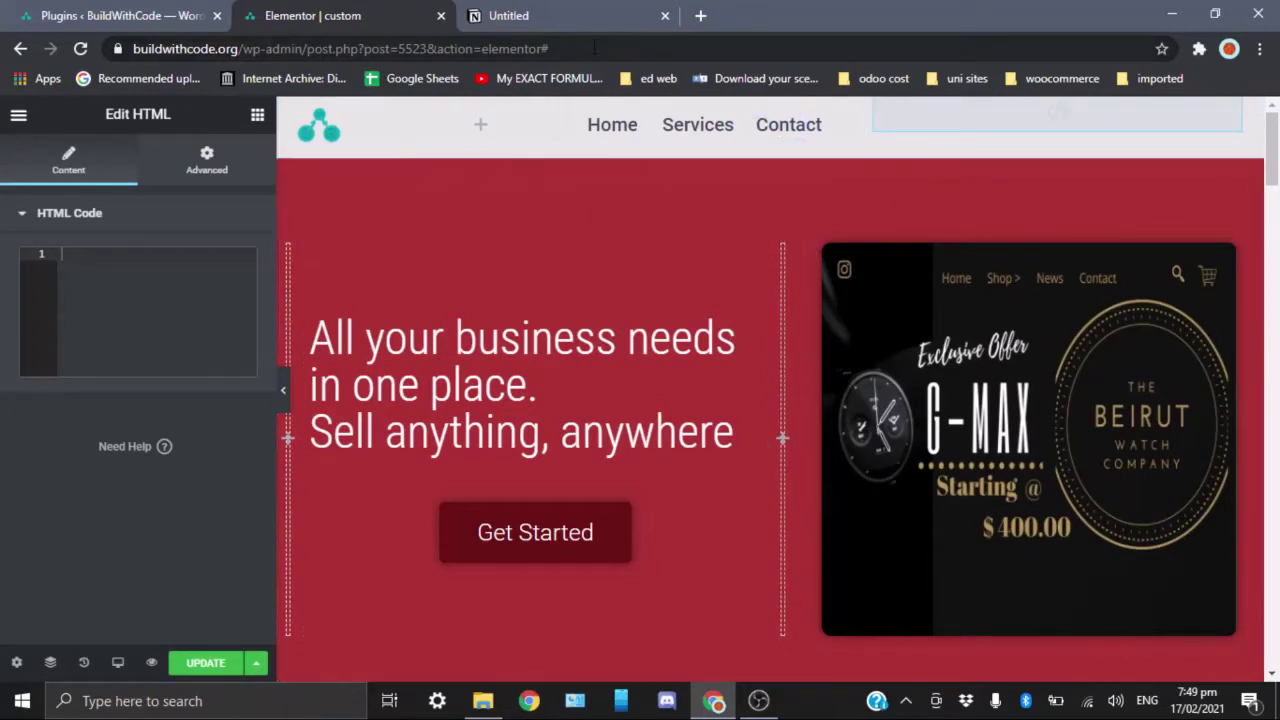
# - Fill the HTML widget with a style block giving .titlesticky position: sticky, position: -webkit-sticky and top: -1rem
pyautogui.click(553, 24)
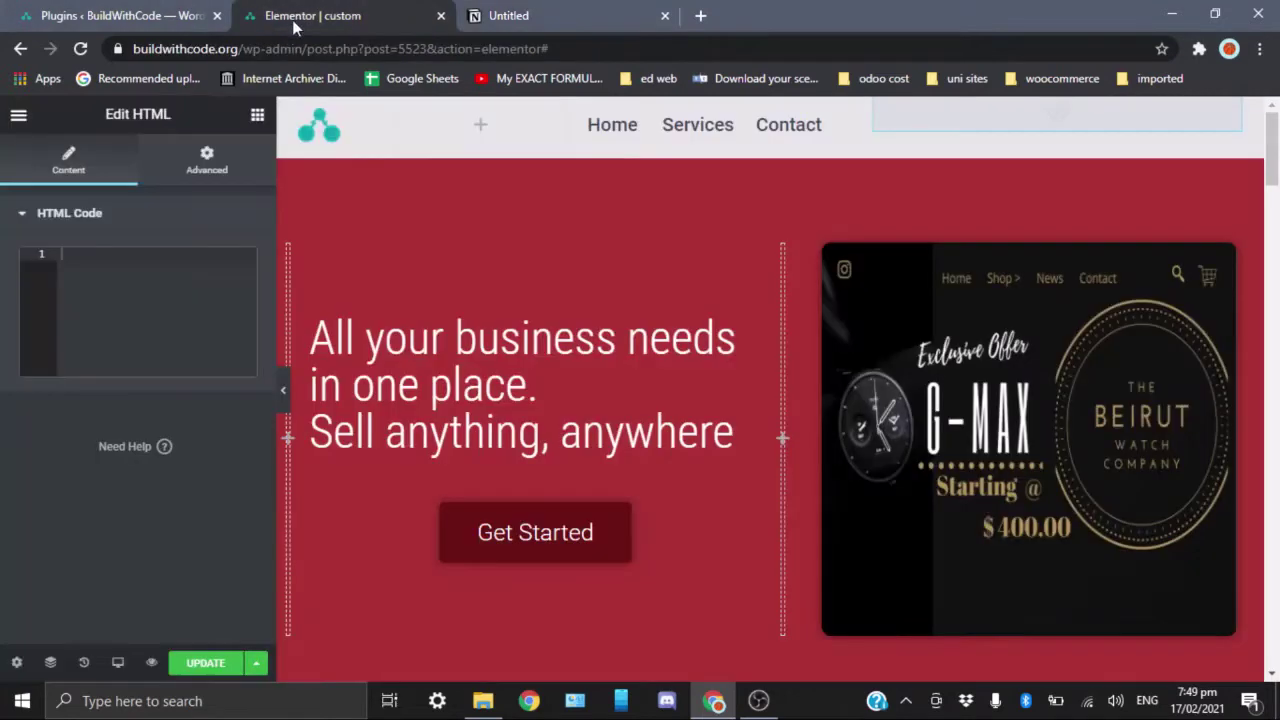
pyautogui.click(296, 16)
pyautogui.click(200, 277)
pyautogui.write('<style> .titlesticky{ position: sticky; position: -webkit-sticky; top: -1rem; } </style>')
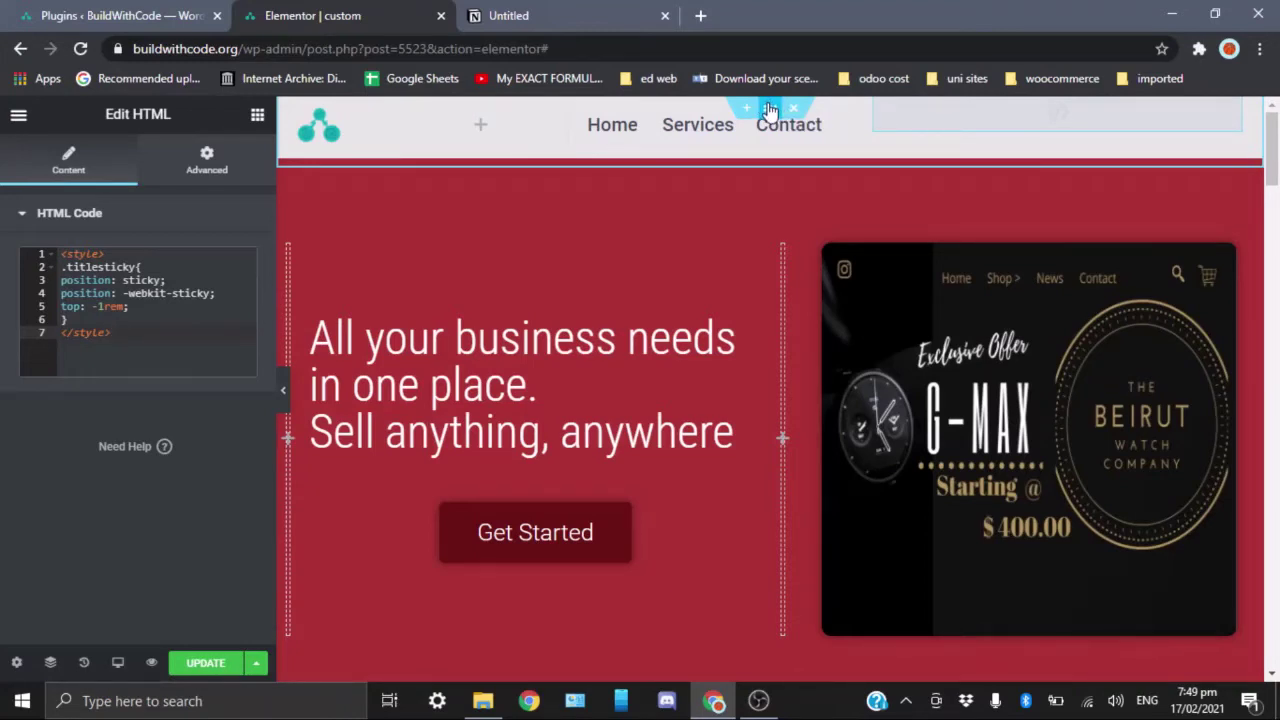
# - Assign the CSS class titlesticky to the header section and test it by scrolling the page
pyautogui.click(770, 108)
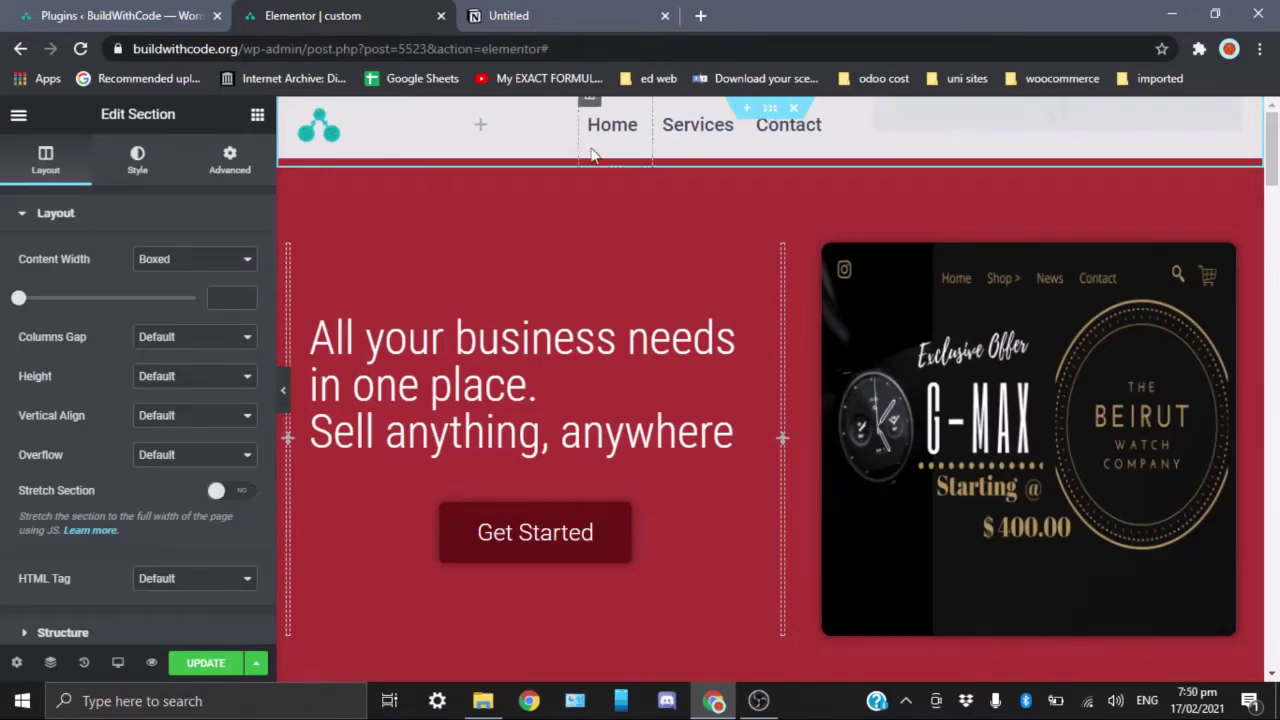
pyautogui.click(230, 163)
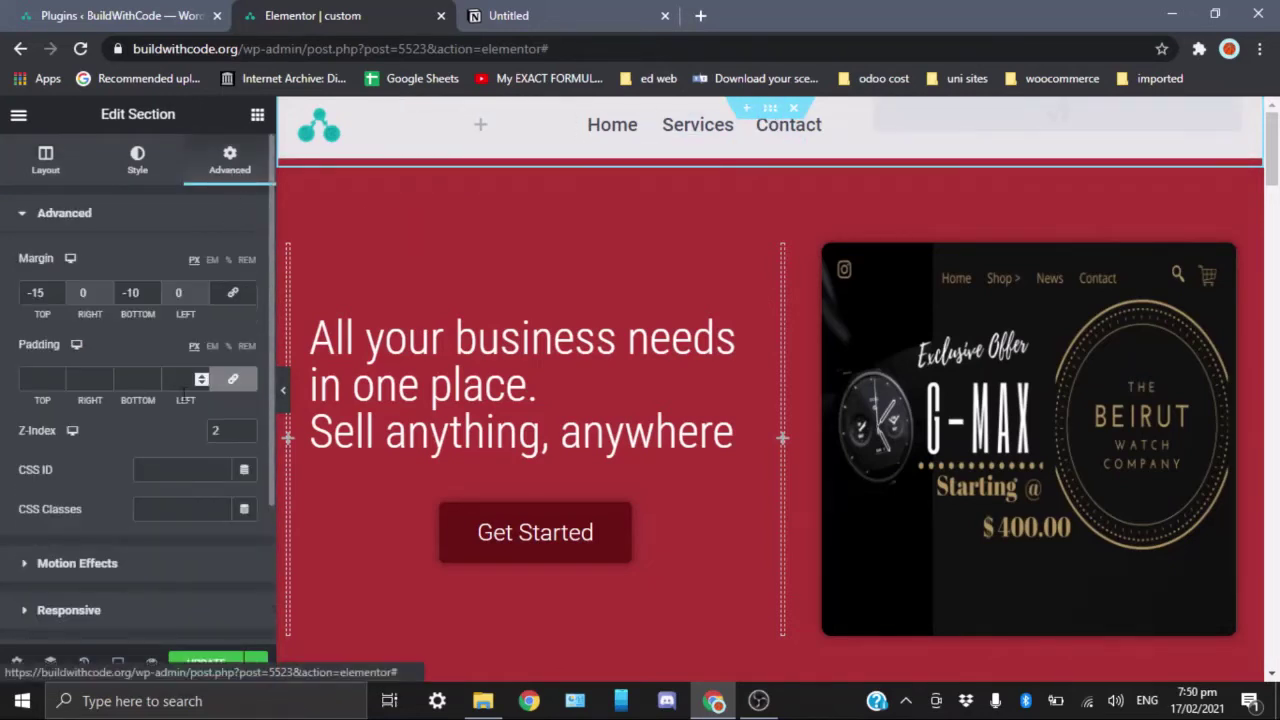
pyautogui.click(167, 510)
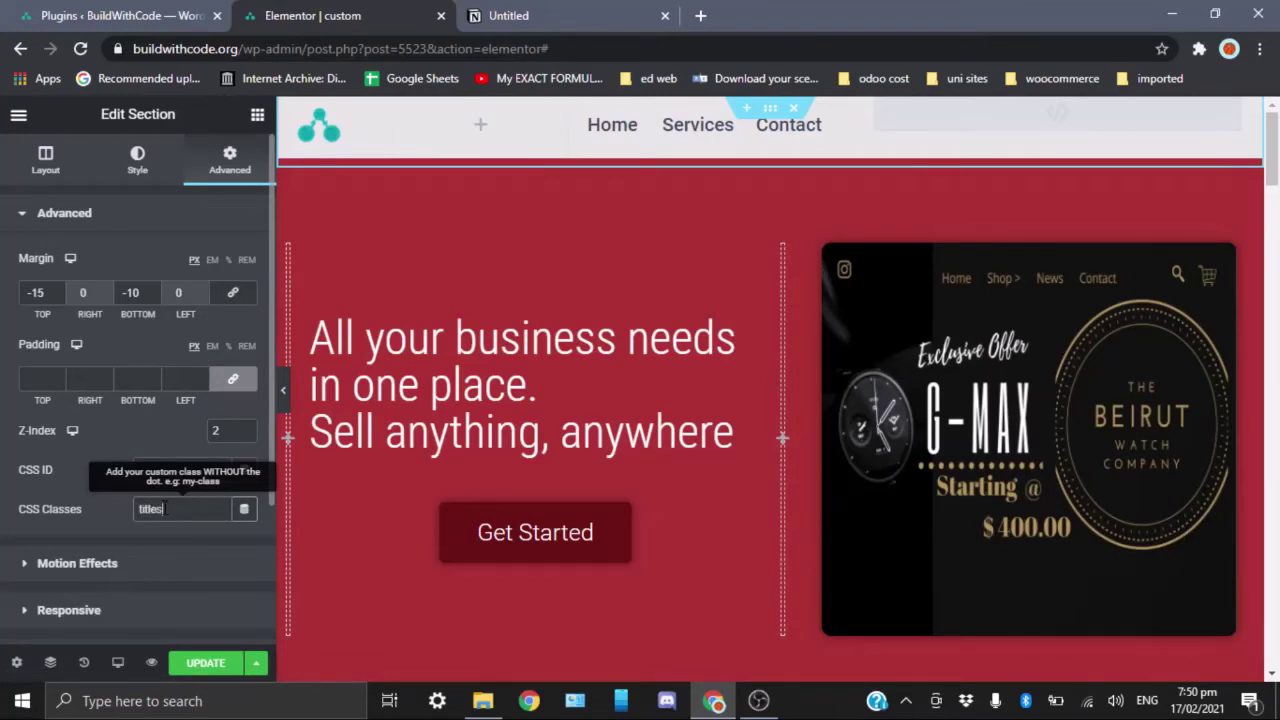
pyautogui.write('titlesticky')
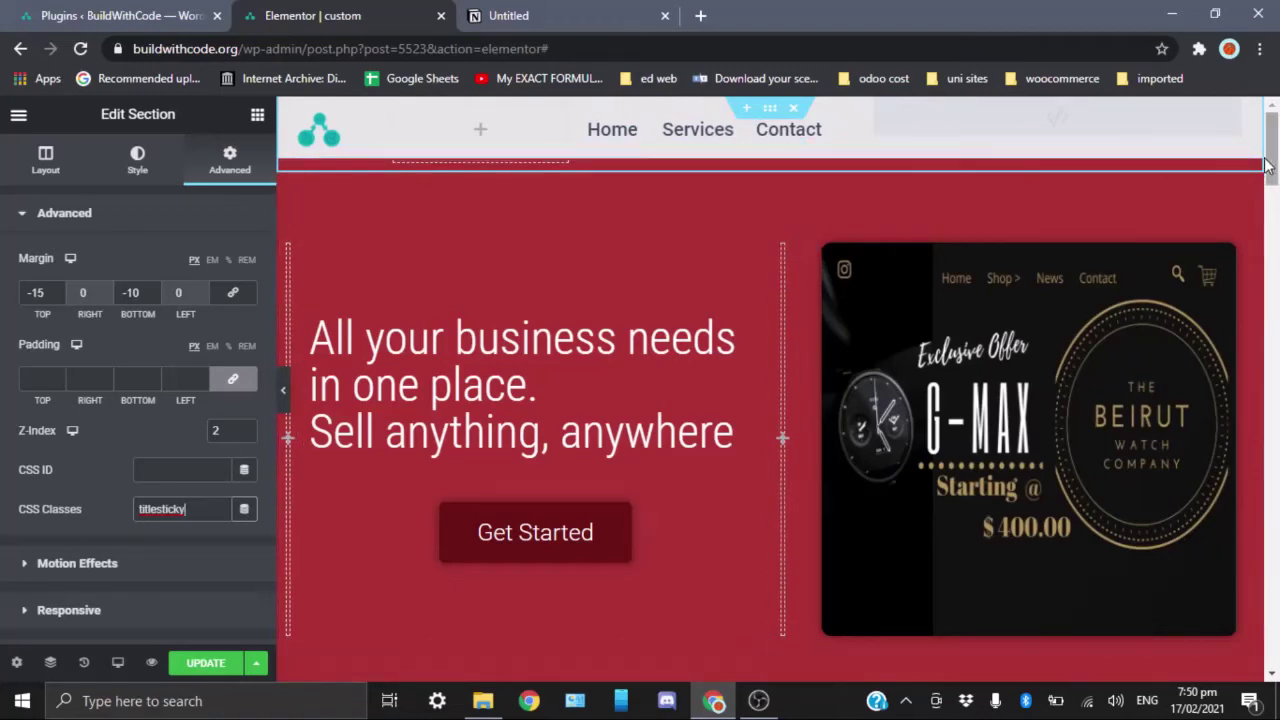
pyautogui.moveTo(1272, 166); pyautogui.dragTo(1271, 140)
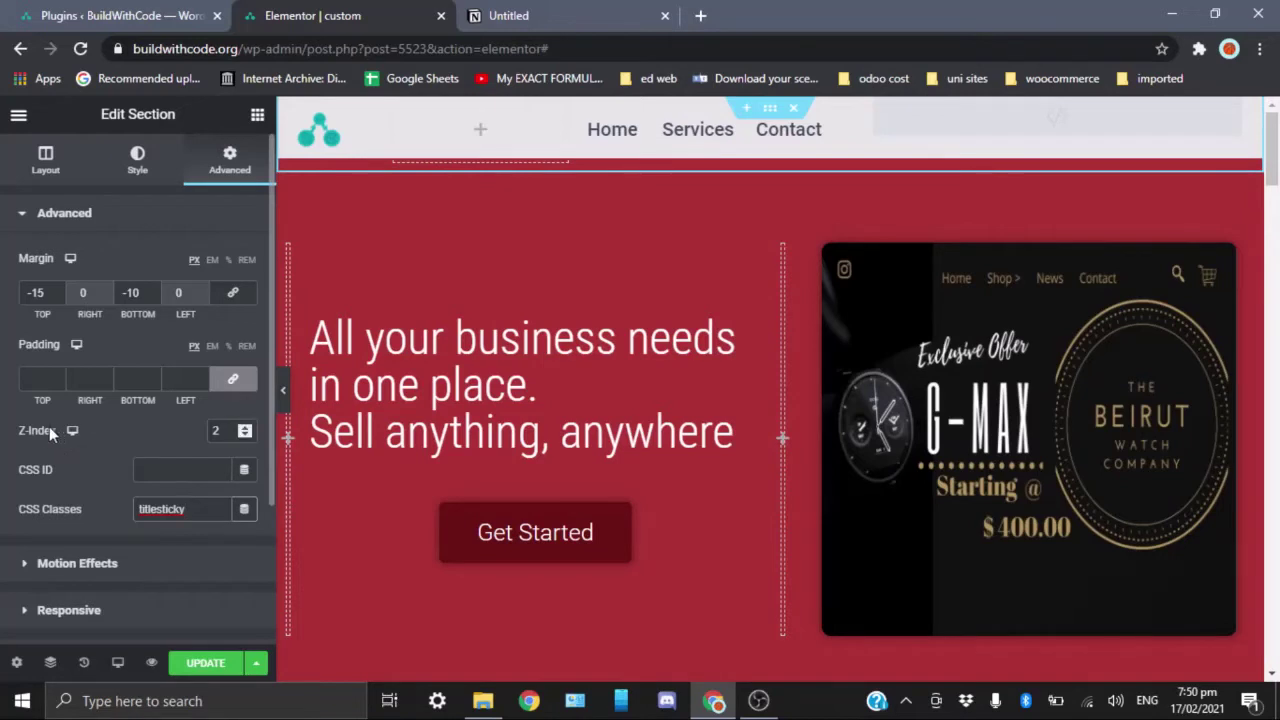
# - Try a Z-Index of 0 on the header section, test it by scrolling, and restore the value to 2
pyautogui.click(246, 434)
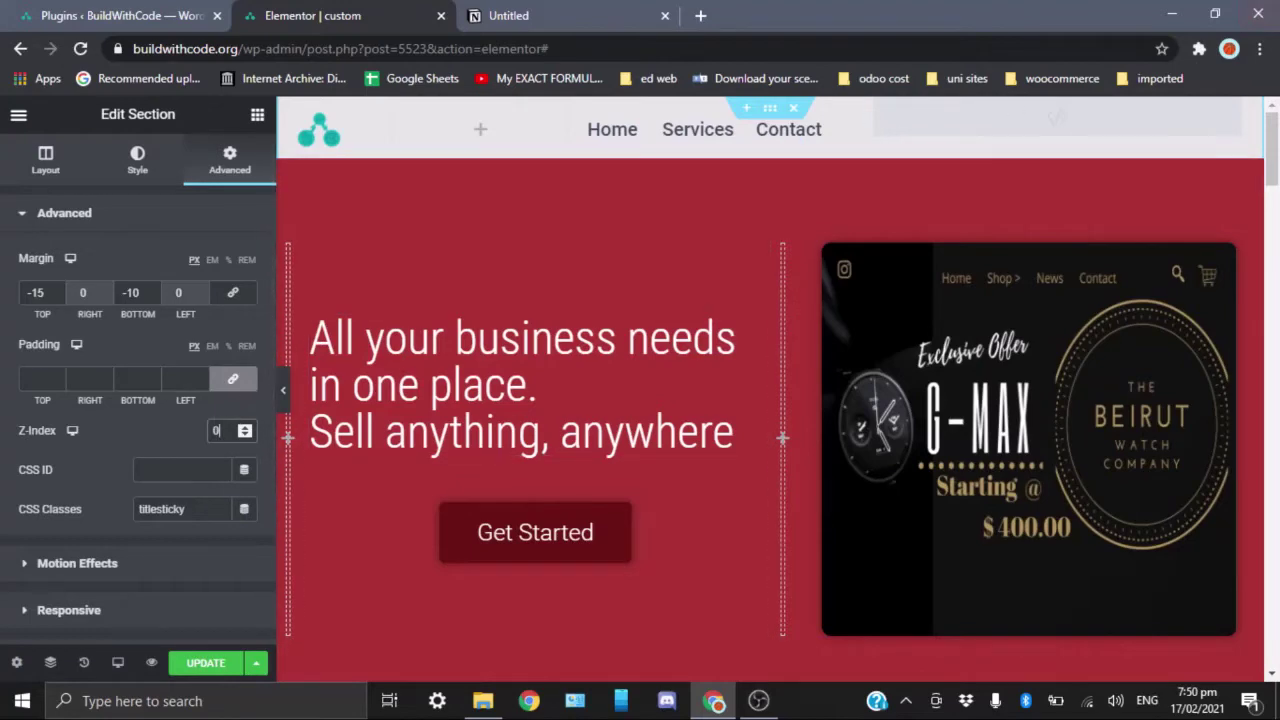
pyautogui.moveTo(1270, 114)
pyautogui.mouseDown()
pyautogui.moveTo(1270, 195)
pyautogui.moveTo(1270, 115)
pyautogui.mouseUp()
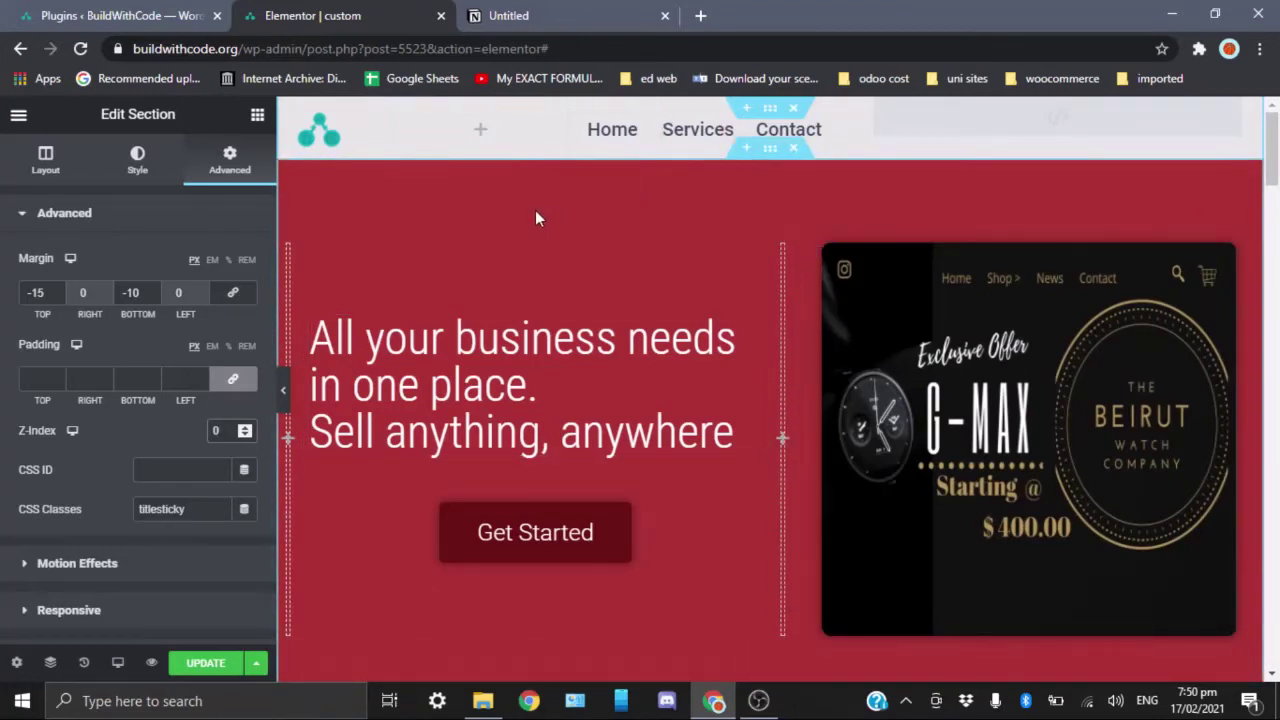
pyautogui.click(246, 427)
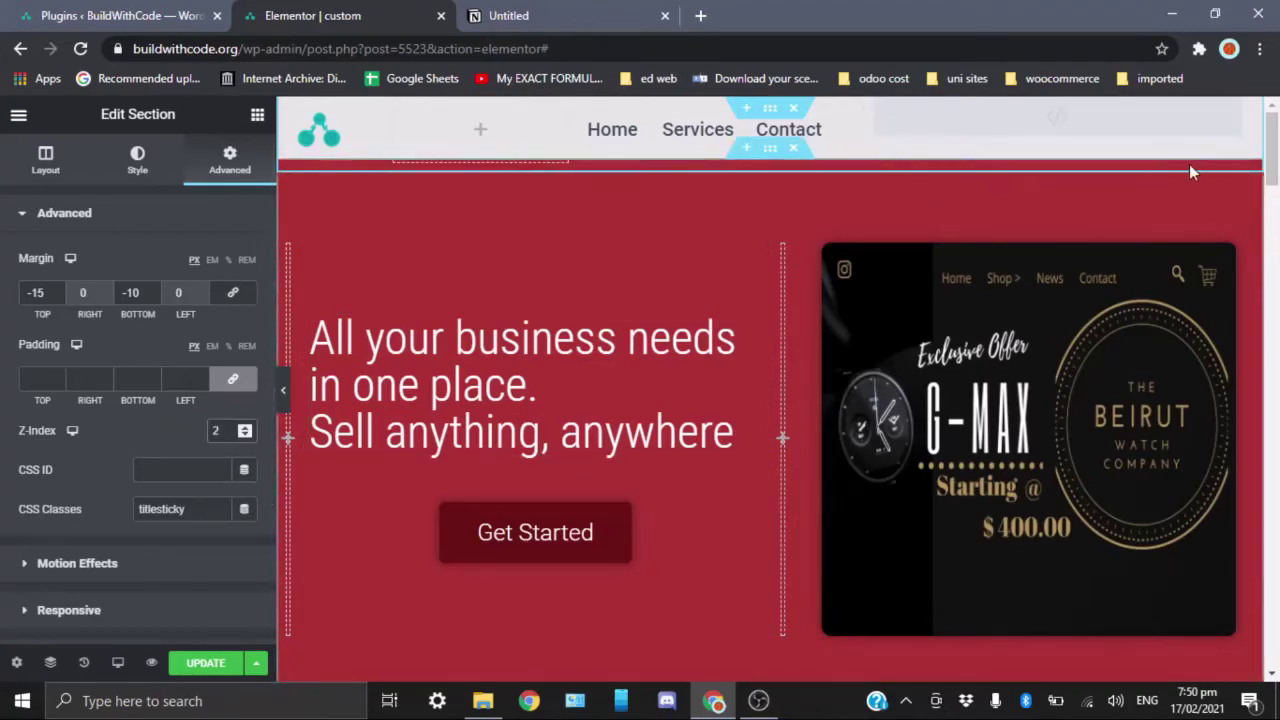
pyautogui.moveTo(1274, 150)
pyautogui.mouseDown()
pyautogui.moveTo(1275, 235)
pyautogui.moveTo(1275, 140)
pyautogui.mouseUp()
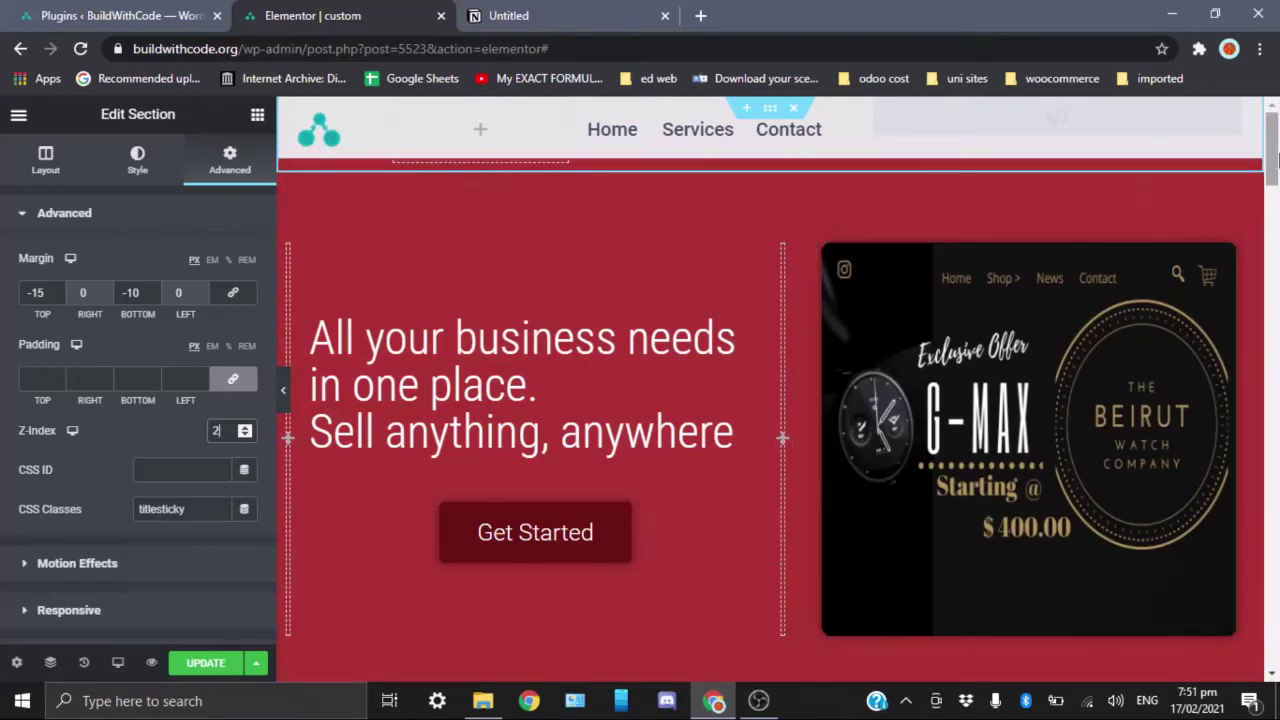
pyautogui.moveTo(1273, 169)
pyautogui.mouseDown()
pyautogui.moveTo(1273, 204)
pyautogui.moveTo(1273, 169)
pyautogui.mouseUp()
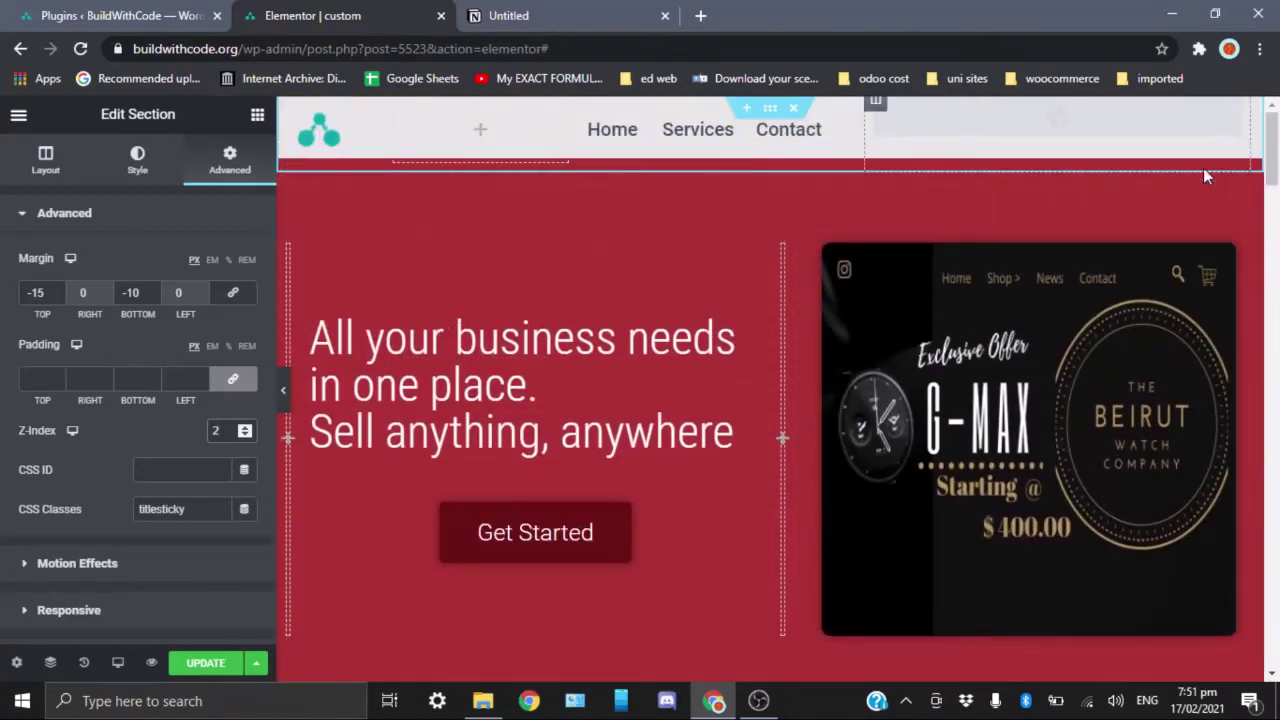
# - Open the header's HTML widget and examine the opening and closing style tags around the .titlesticky rule
pyautogui.click(970, 115)
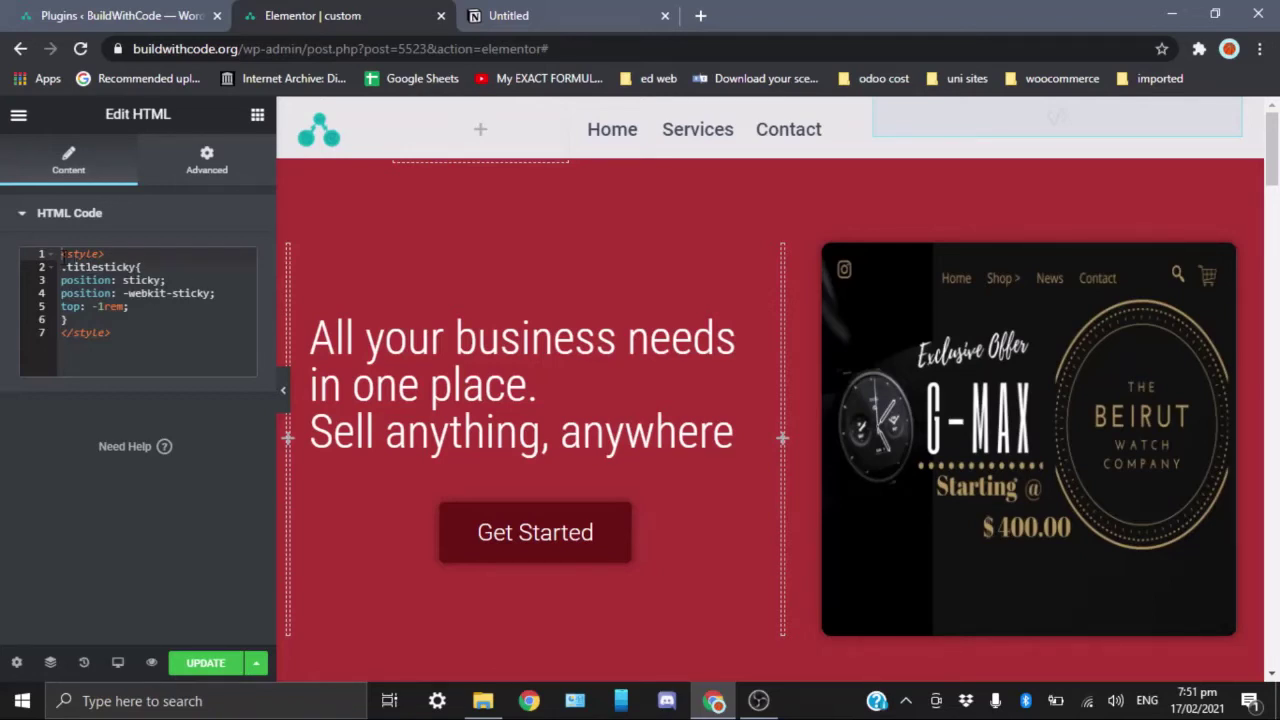
pyautogui.moveTo(62, 254); pyautogui.dragTo(105, 254)
pyautogui.press('Right')
pyautogui.moveTo(119, 340); pyautogui.dragTo(53, 337)
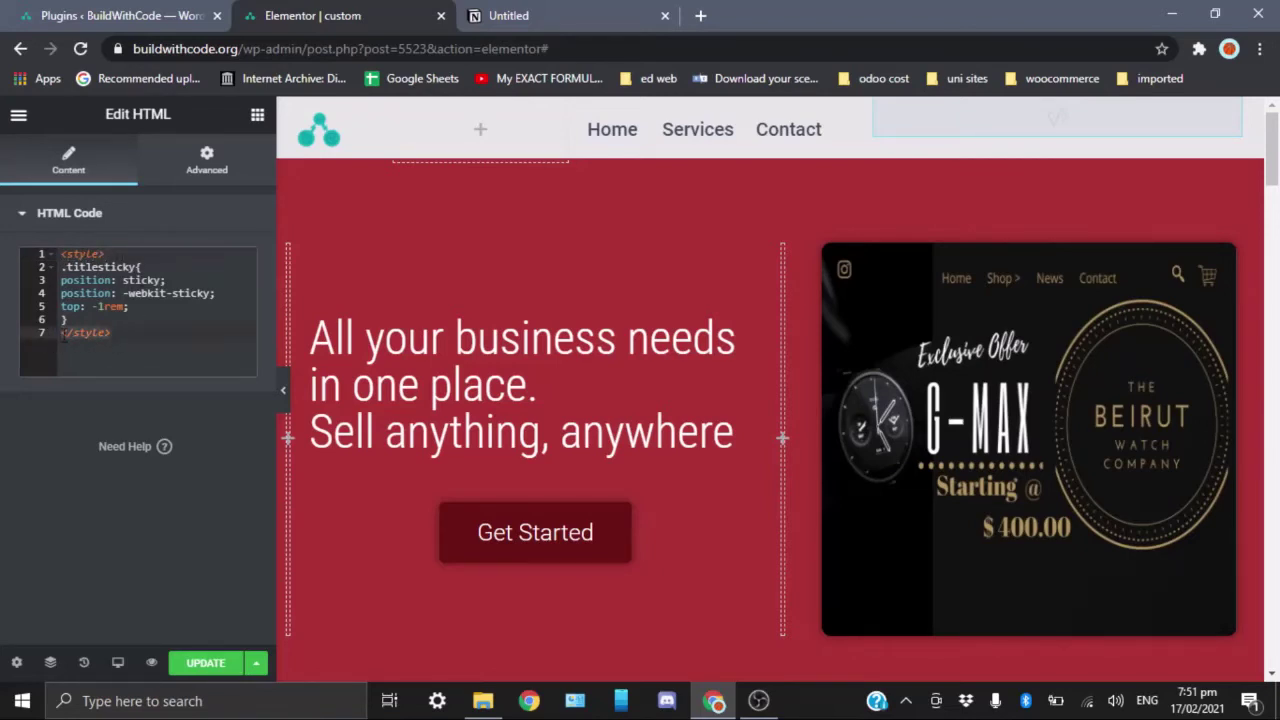
pyautogui.click(137, 335)
pyautogui.moveTo(62, 258); pyautogui.dragTo(105, 254)
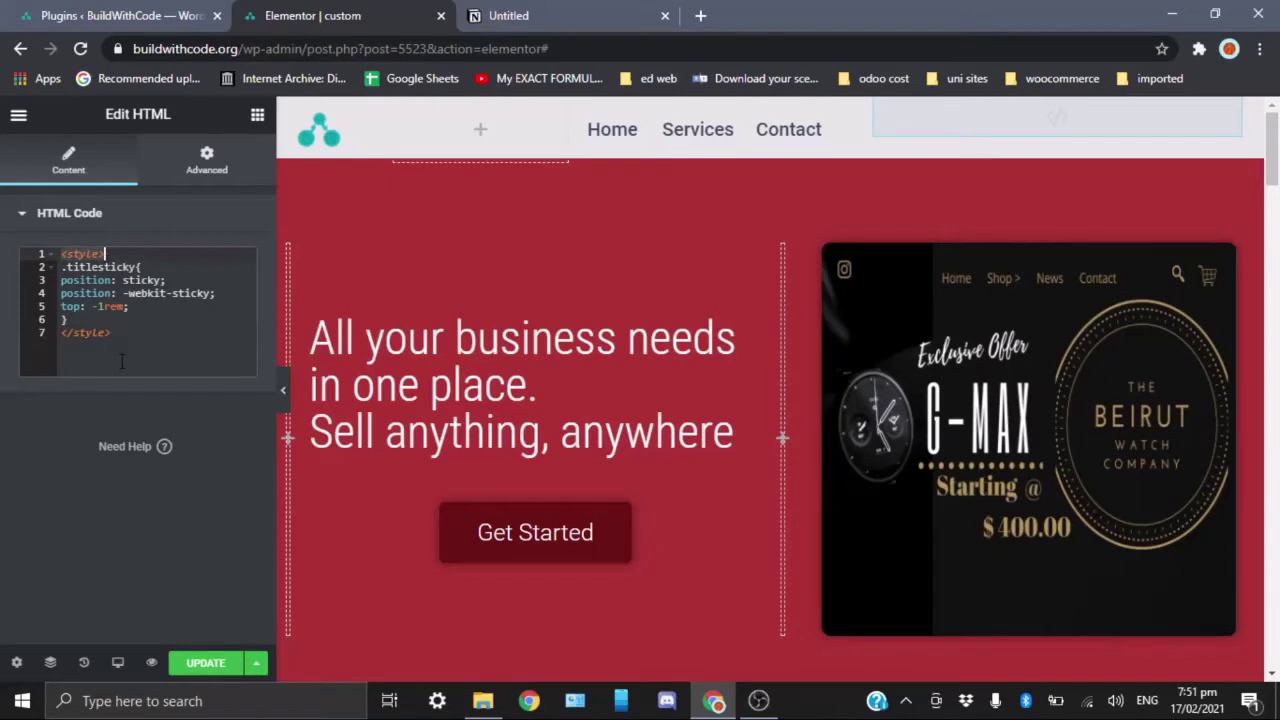
pyautogui.click(43, 335)
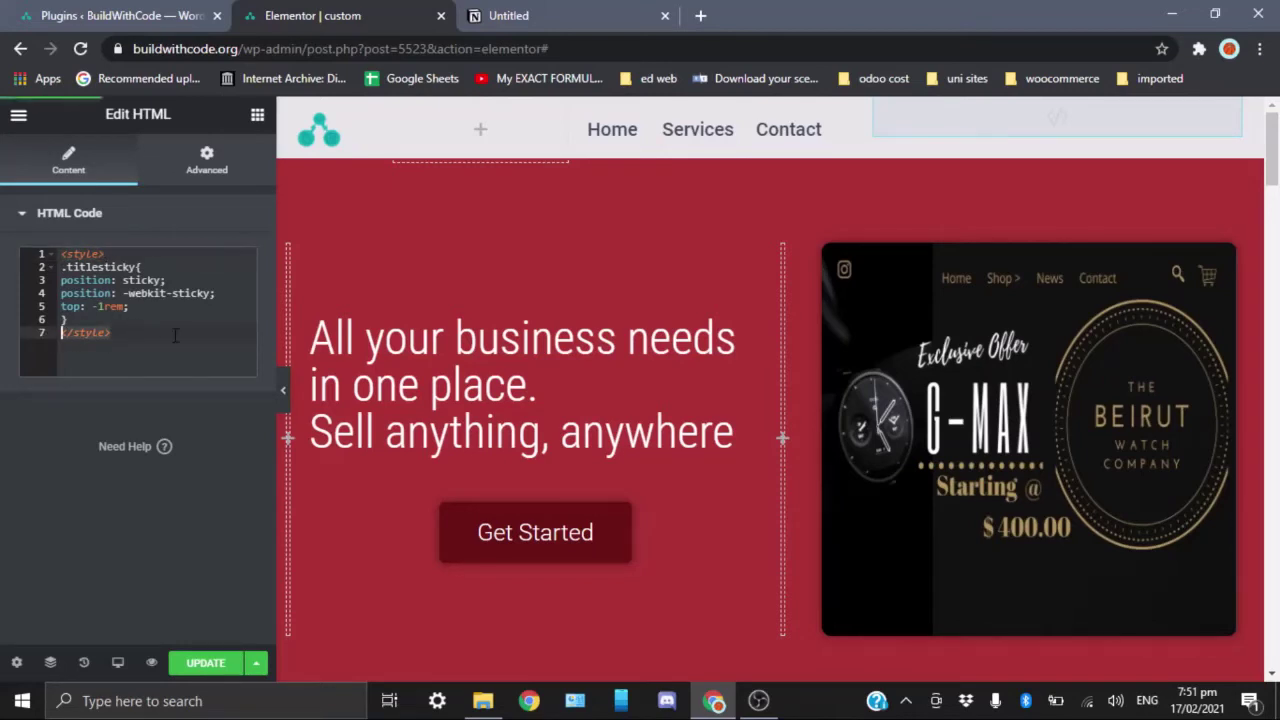
pyautogui.click(140, 335)
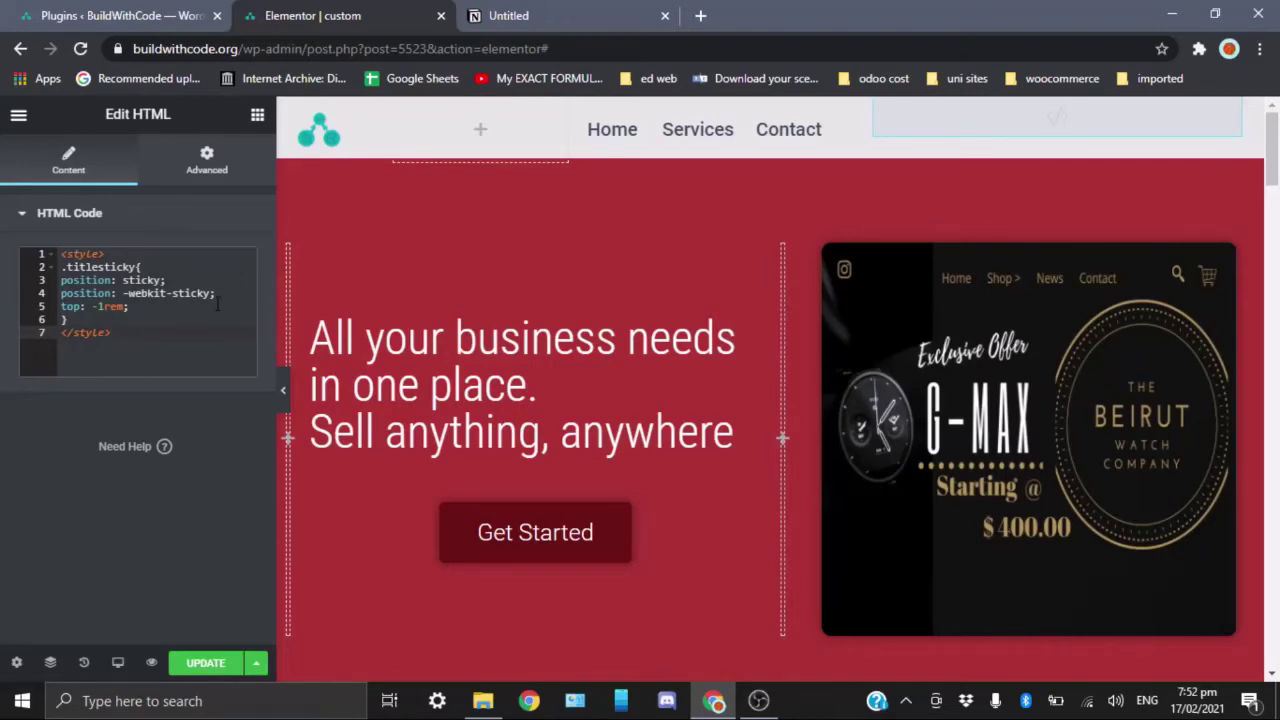
# - Set the top offset in the .titlesticky rule to 10rem and check the header's placement while scrolling
pyautogui.click(106, 314)
pyautogui.click(104, 307)
pyautogui.write('0')
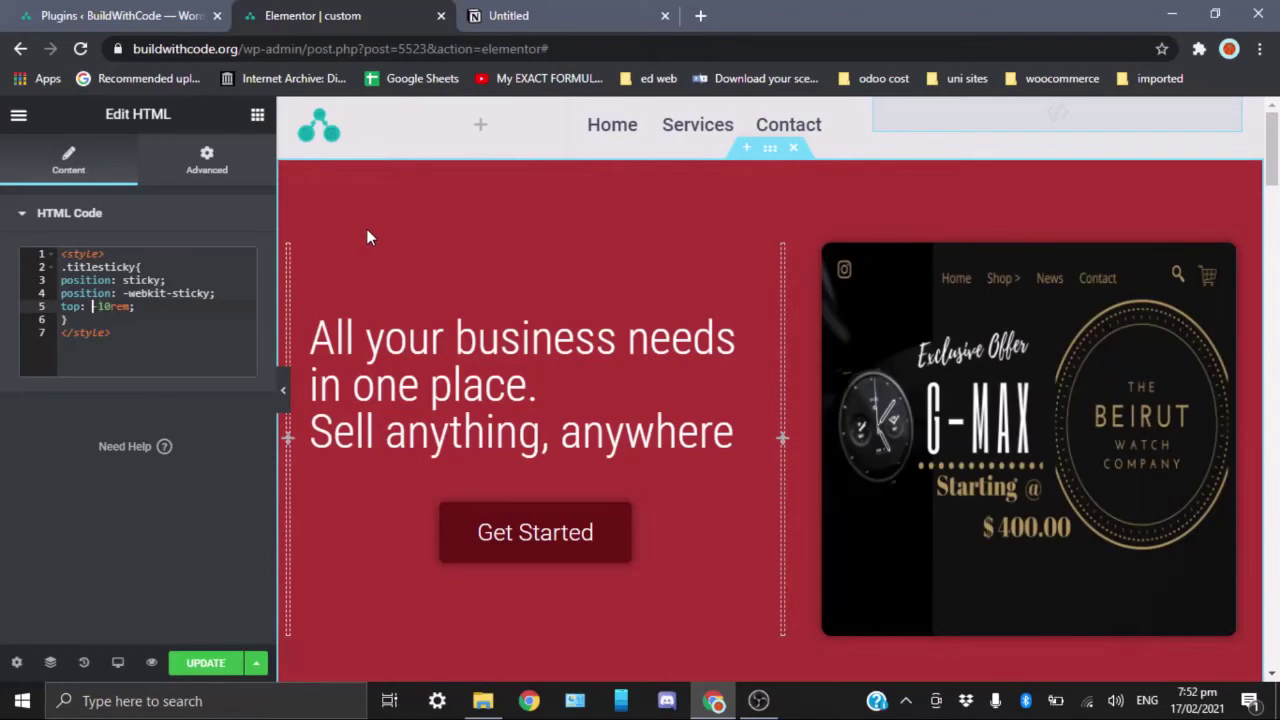
pyautogui.press('BackSpace')
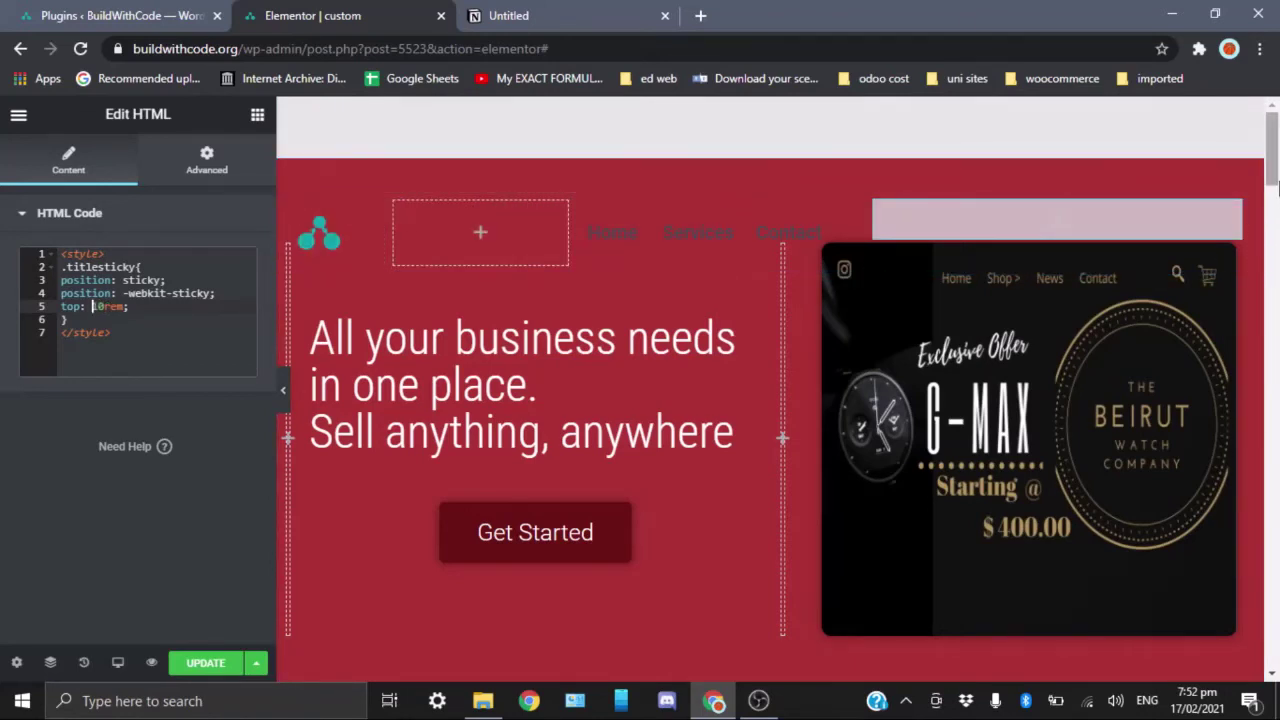
pyautogui.scroll(-1, 1278, 197)
pyautogui.moveTo(1278, 197); pyautogui.dragTo(1276, 170)
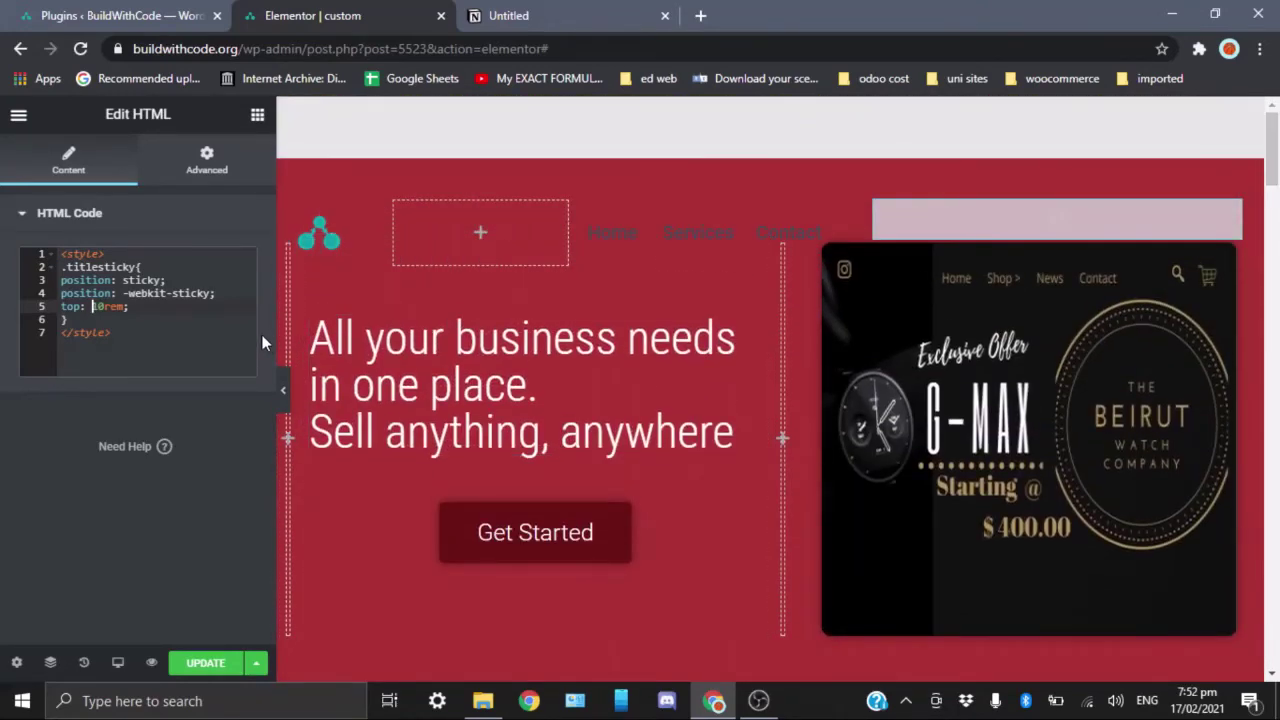
# - Set the top offset in the .titlesticky rule to -1rem and update the page
pyautogui.press('BackSpace')
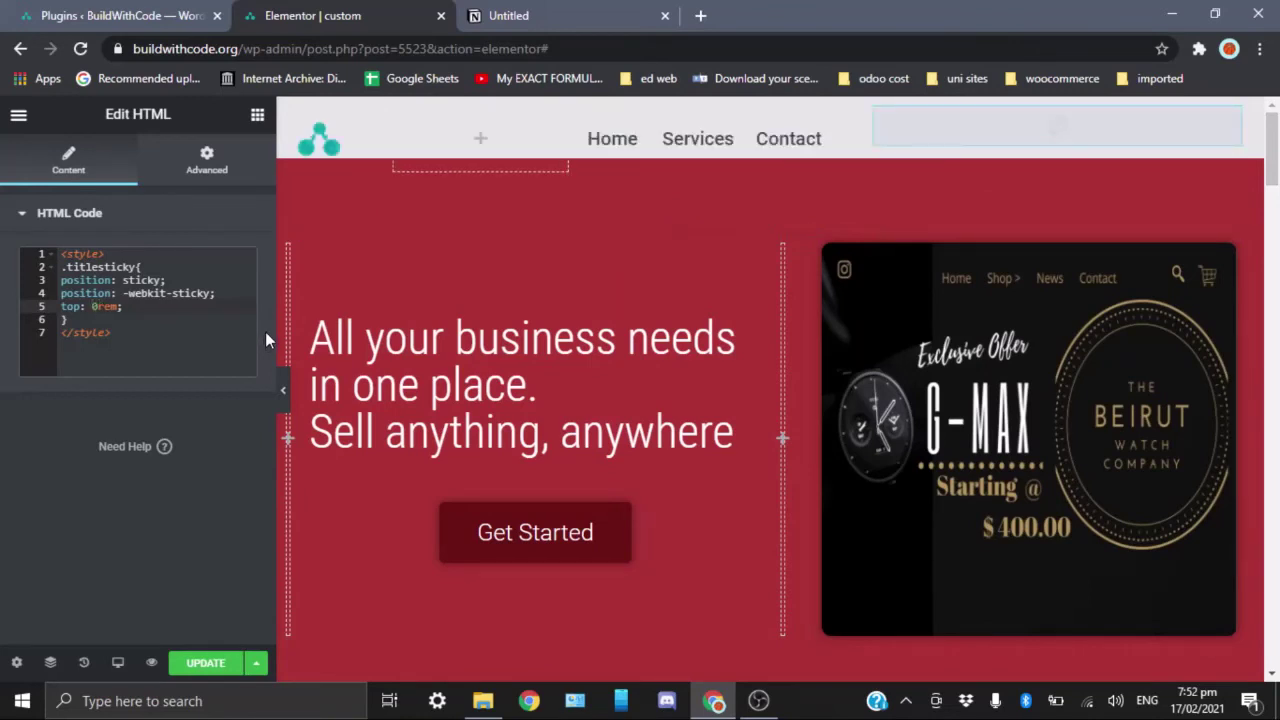
pyautogui.press('Delete')
pyautogui.write('-1')
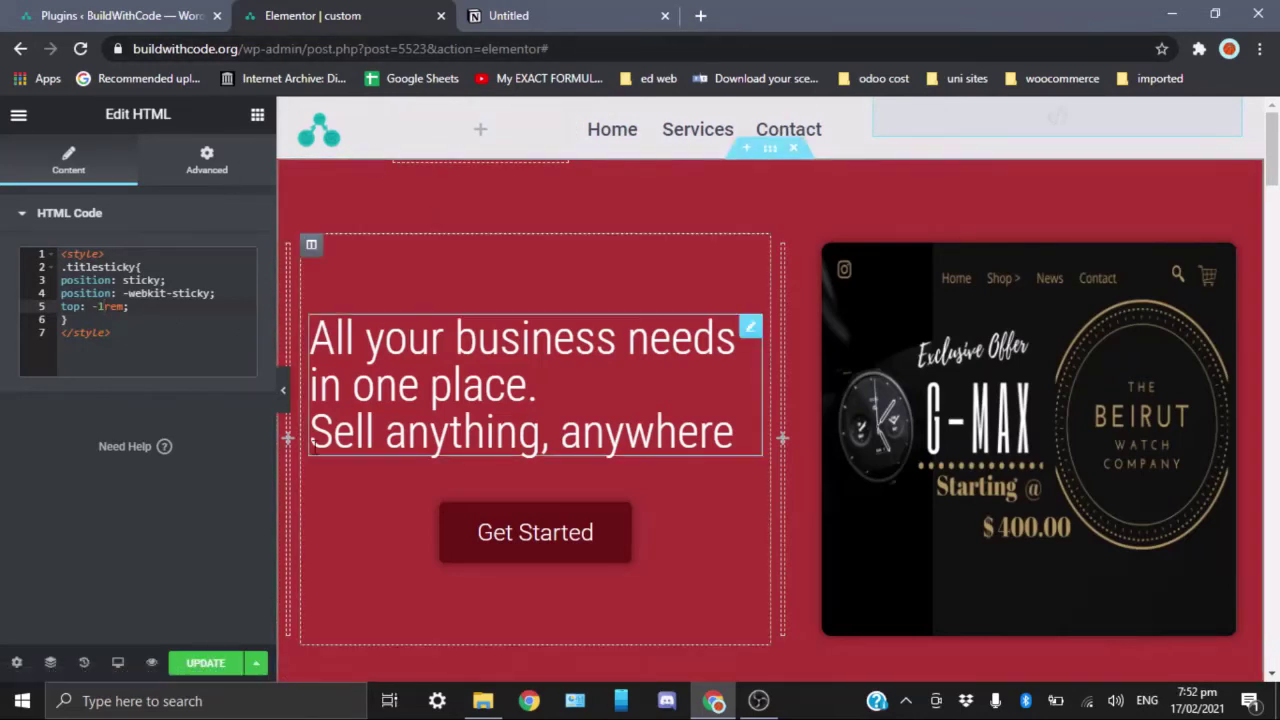
pyautogui.click(205, 662)
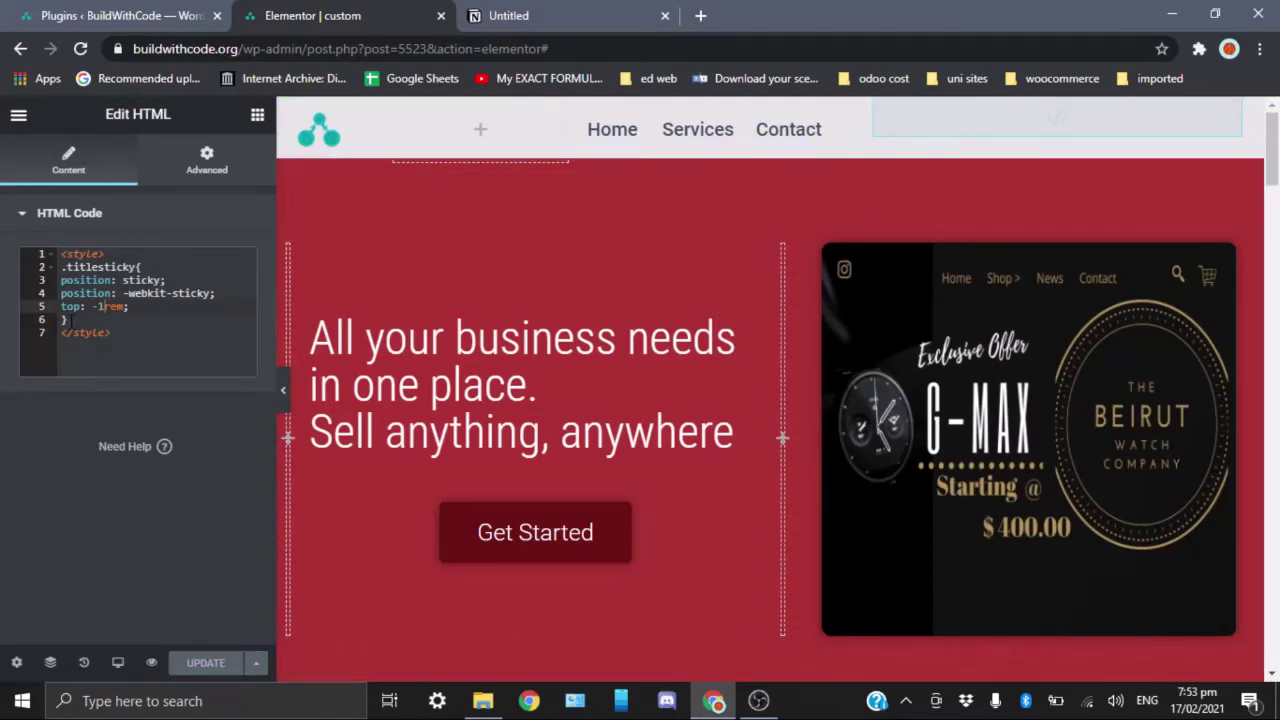
# - Copy the .titlesticky rule without its style tags, delete the HTML widget from the header, and check the header while scrolling
pyautogui.click(69, 320)
pyautogui.moveTo(69, 320); pyautogui.dragTo(52, 267)
pyautogui.hotkey('ctrl', 'c')
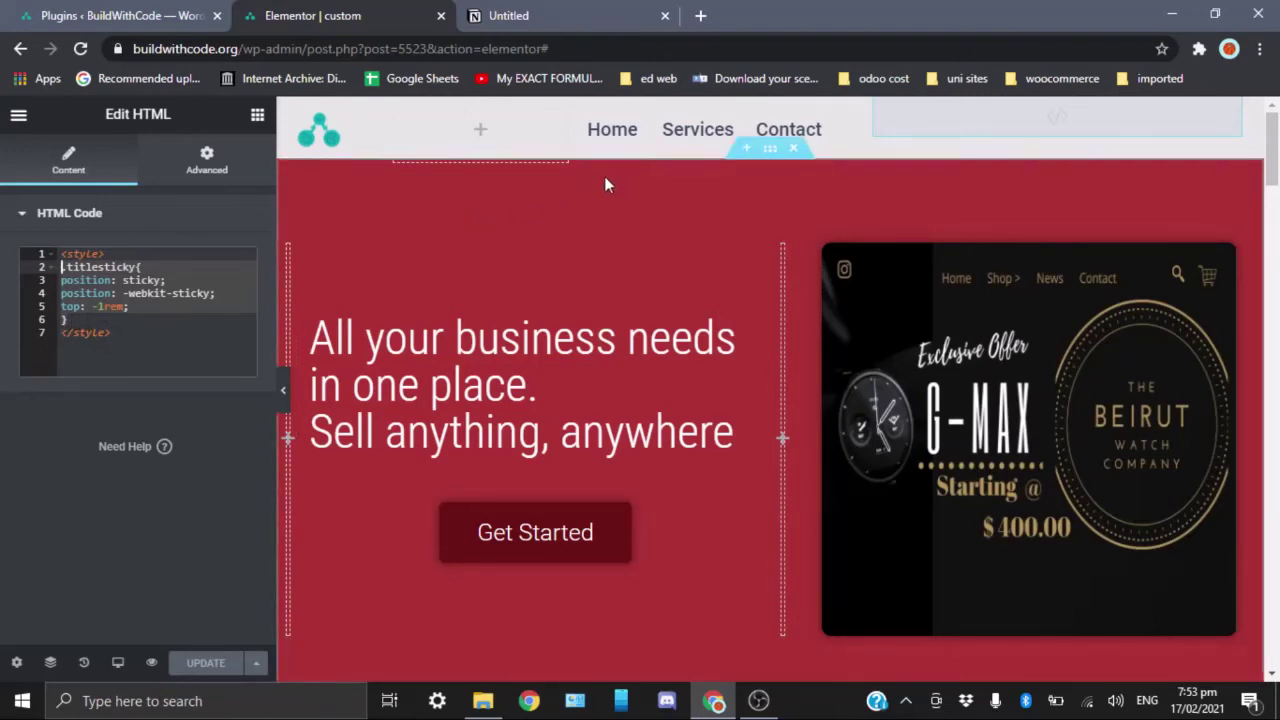
pyautogui.rightClick(905, 133)
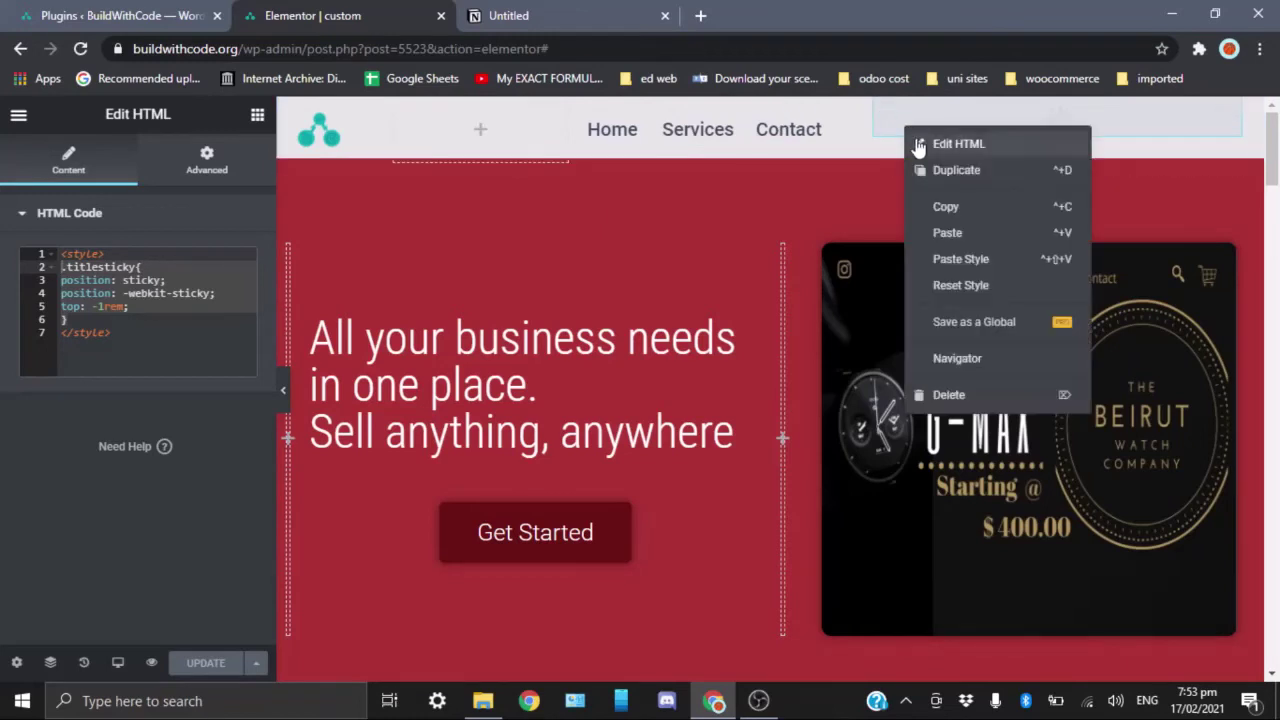
pyautogui.click(948, 395)
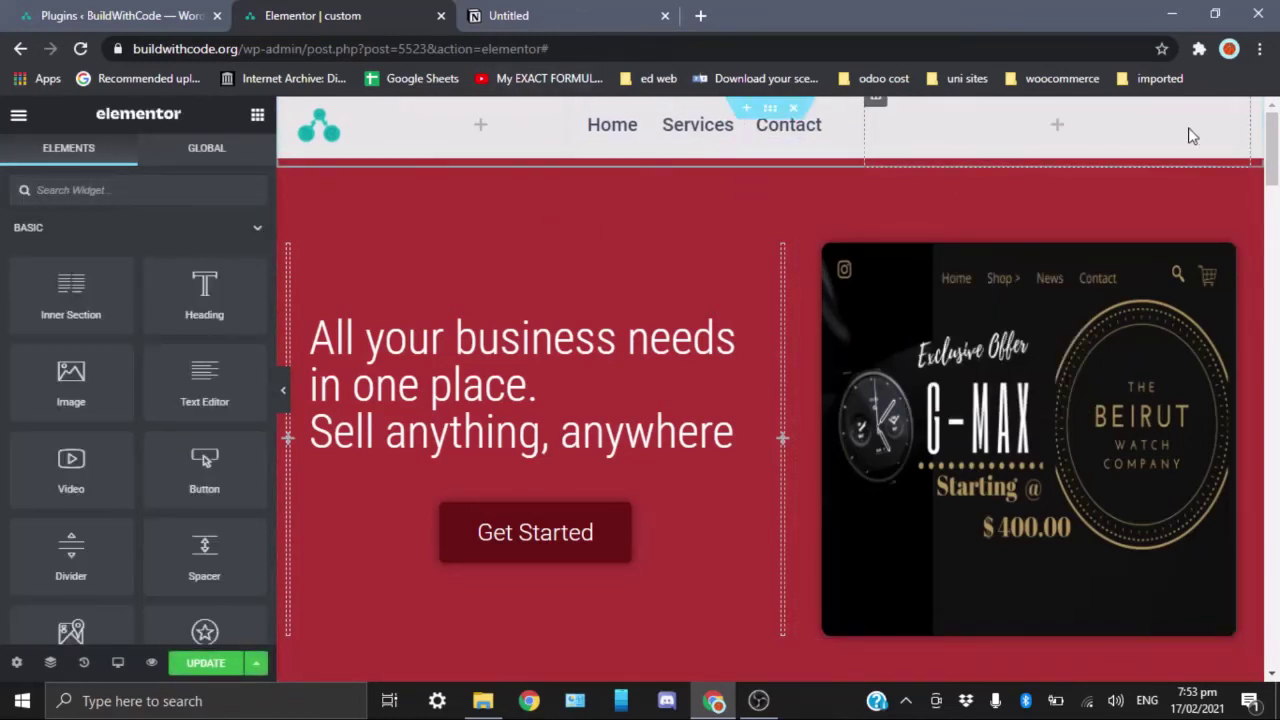
pyautogui.scroll(-1, 1276, 150)
pyautogui.scroll(-4, 1276, 150)
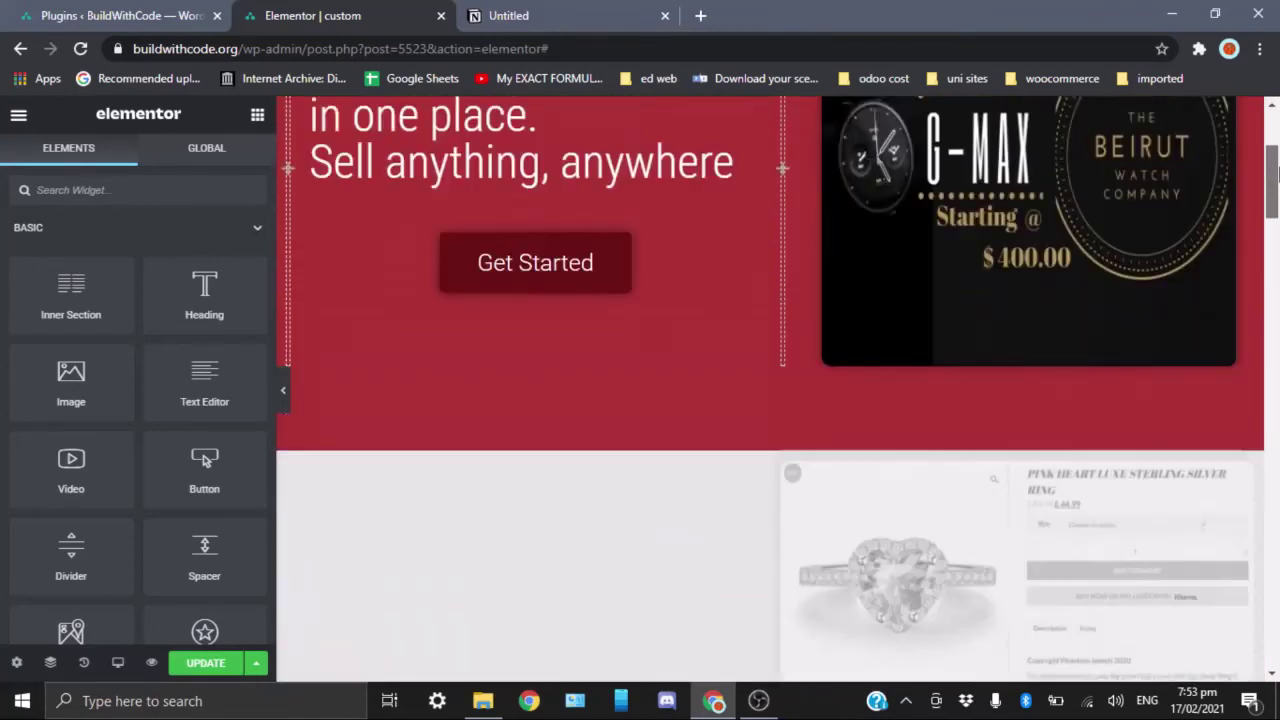
# - Open the Additional CSS section of the Hestia theme's customizer from the WordPress admin dashboard
pyautogui.scroll(5, 1276, 150)
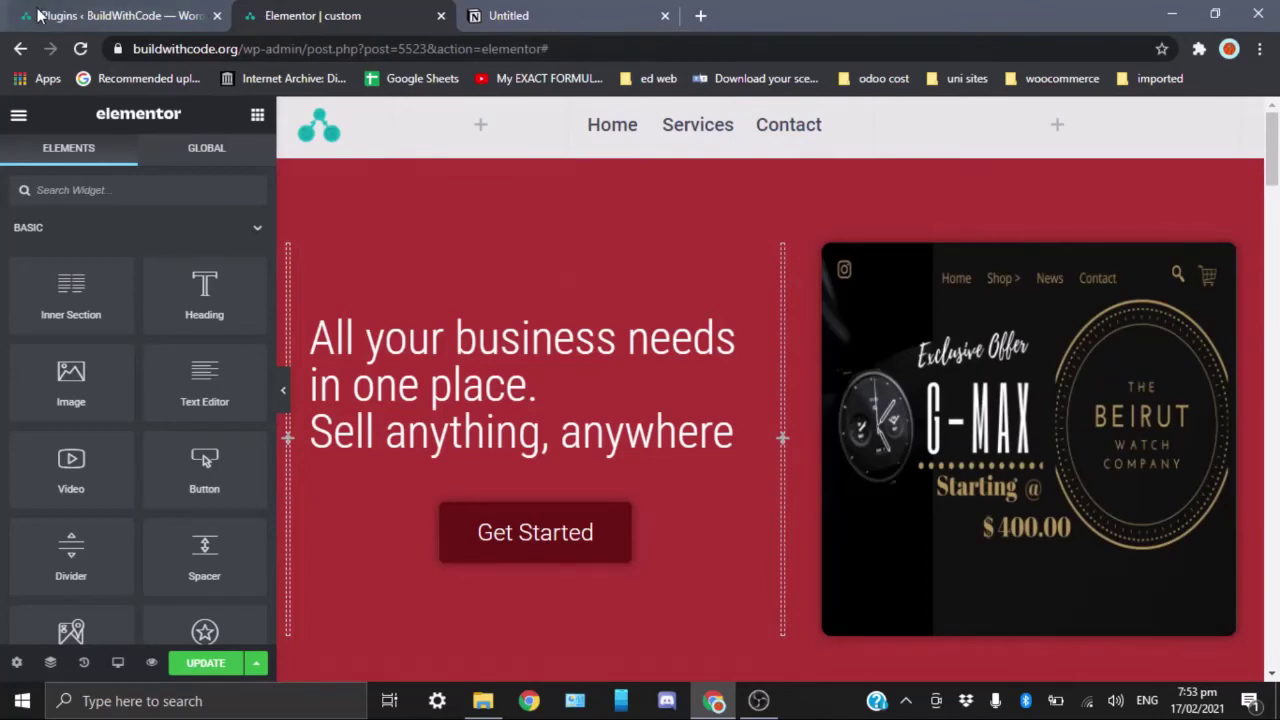
pyautogui.hotkey('ctrl', '1')
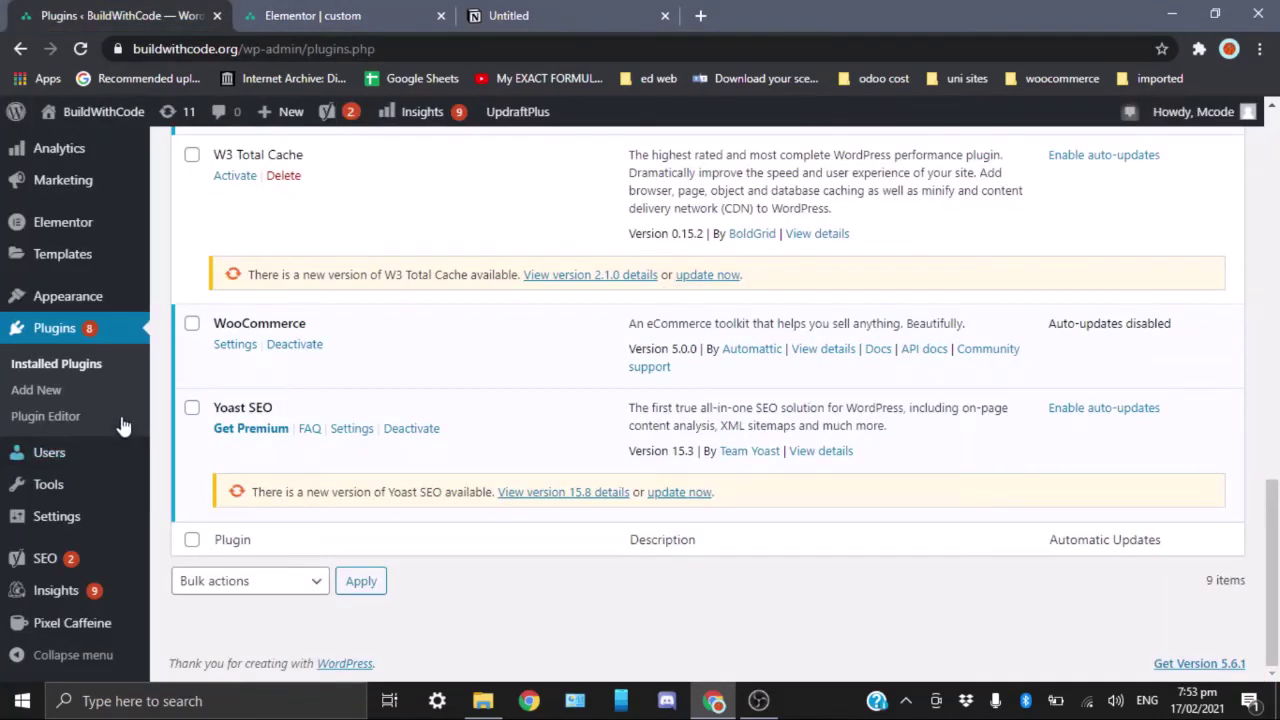
pyautogui.moveTo(63, 222)
pyautogui.scroll(5, 465, 258)
pyautogui.scroll(3, 457, 257)
pyautogui.scroll(-4, 423, 300)
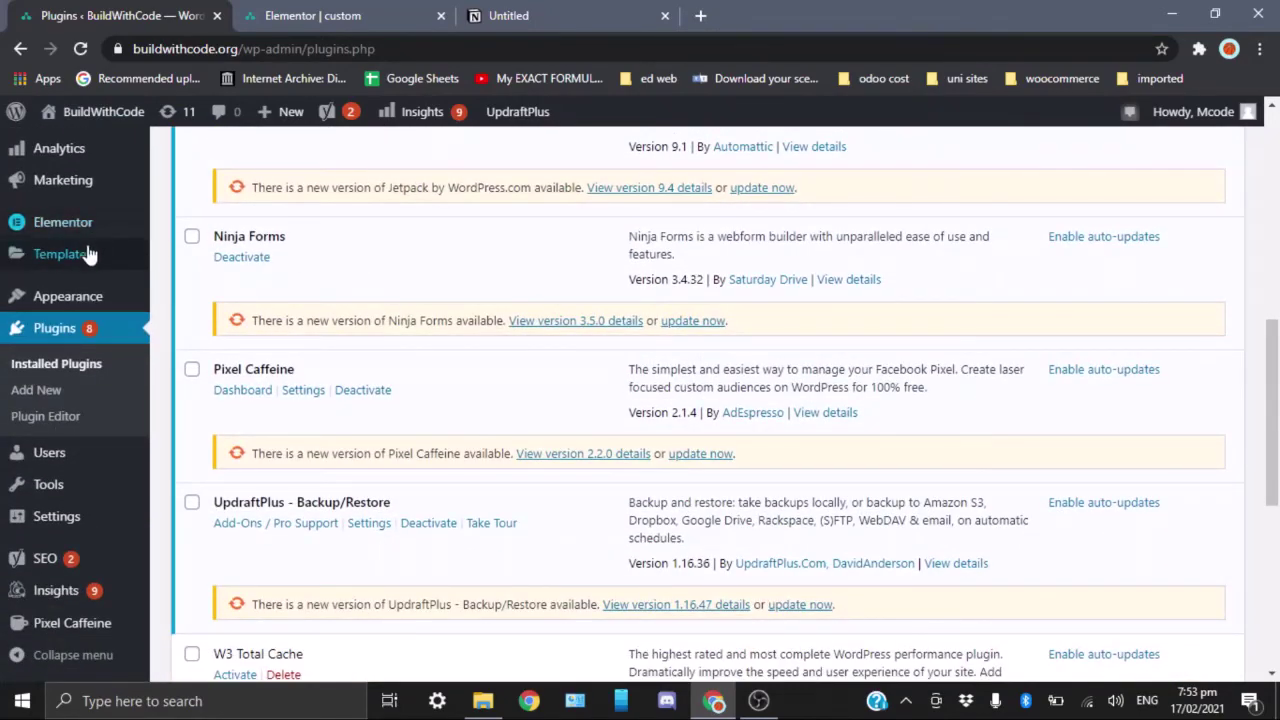
pyautogui.moveTo(90, 297)
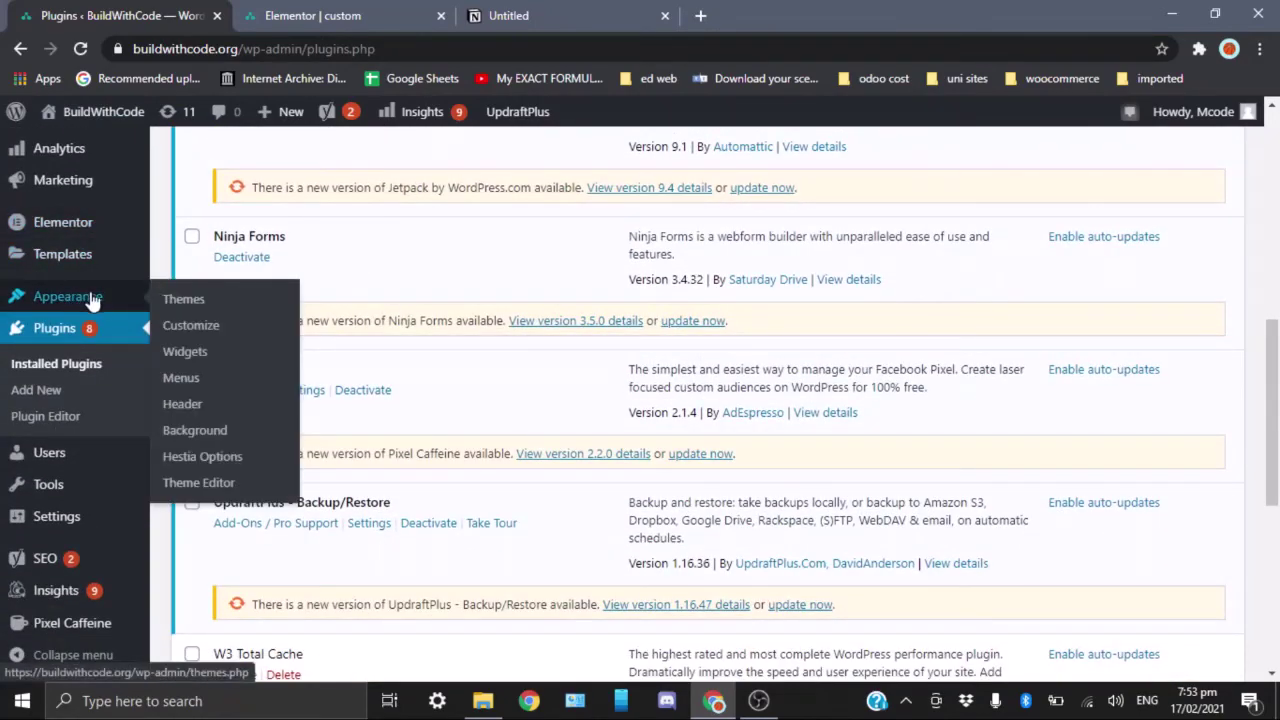
pyautogui.click(177, 327)
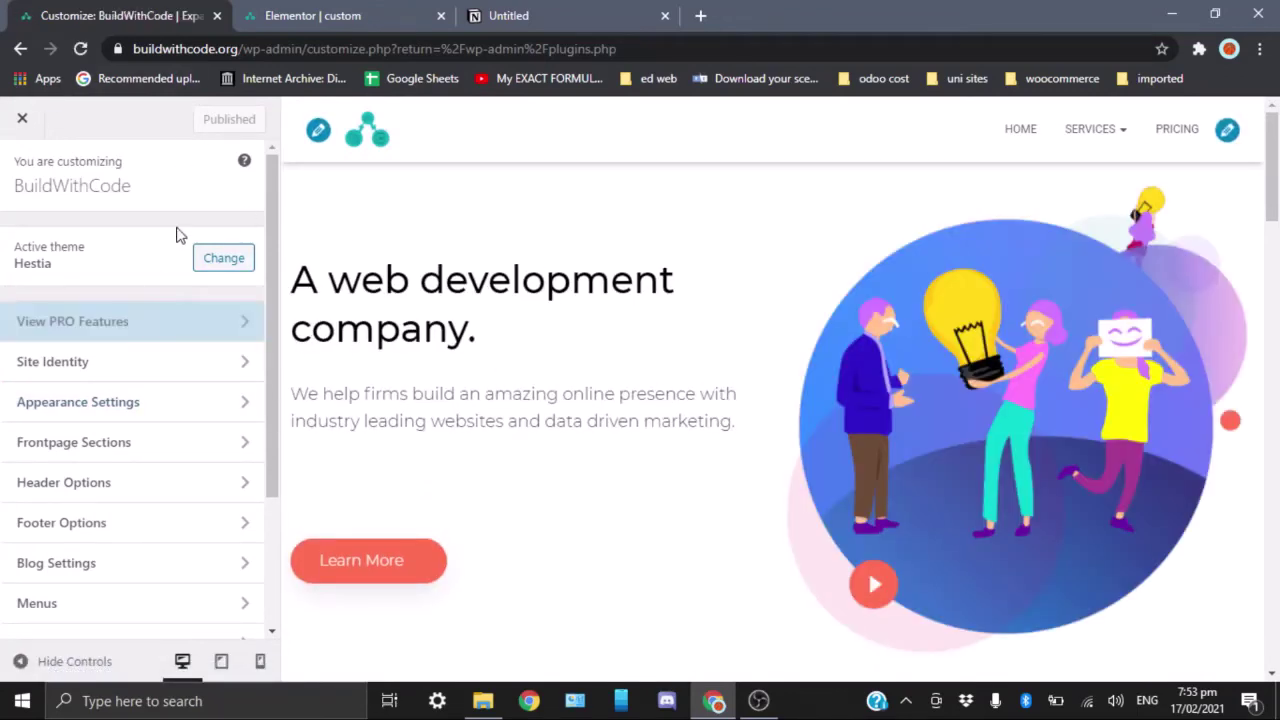
pyautogui.moveTo(274, 194); pyautogui.dragTo(234, 351)
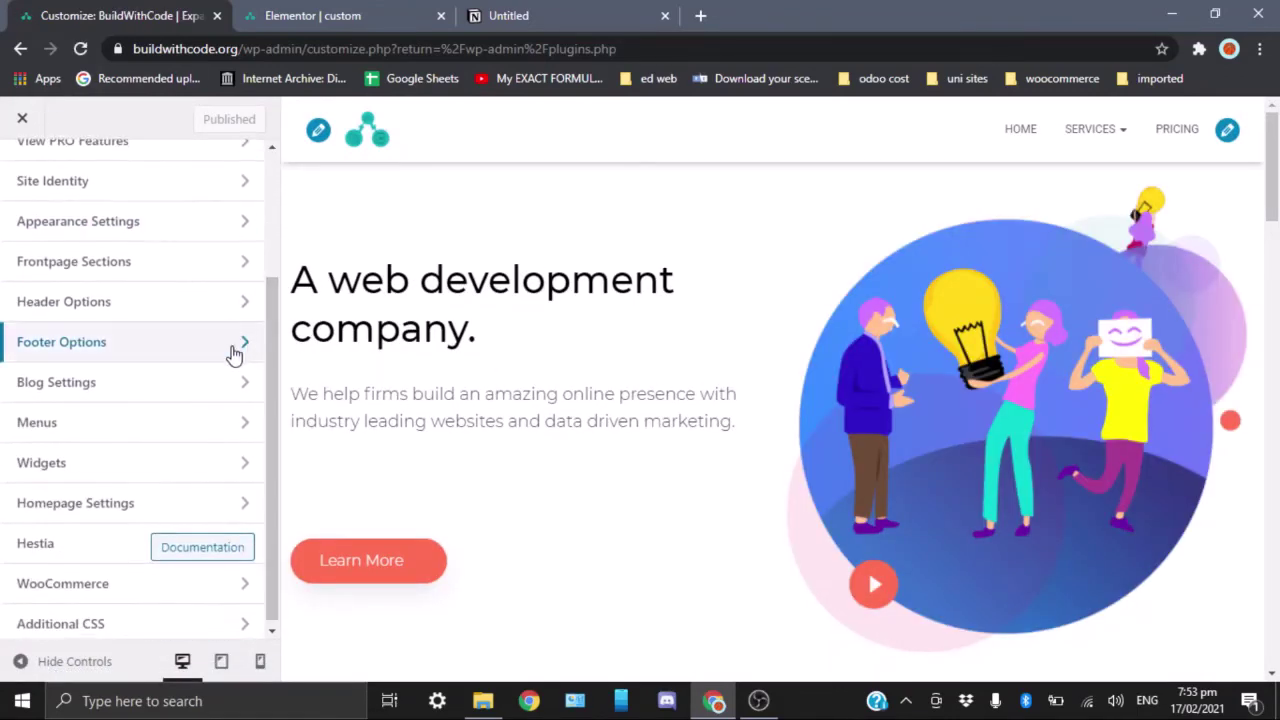
pyautogui.click(144, 624)
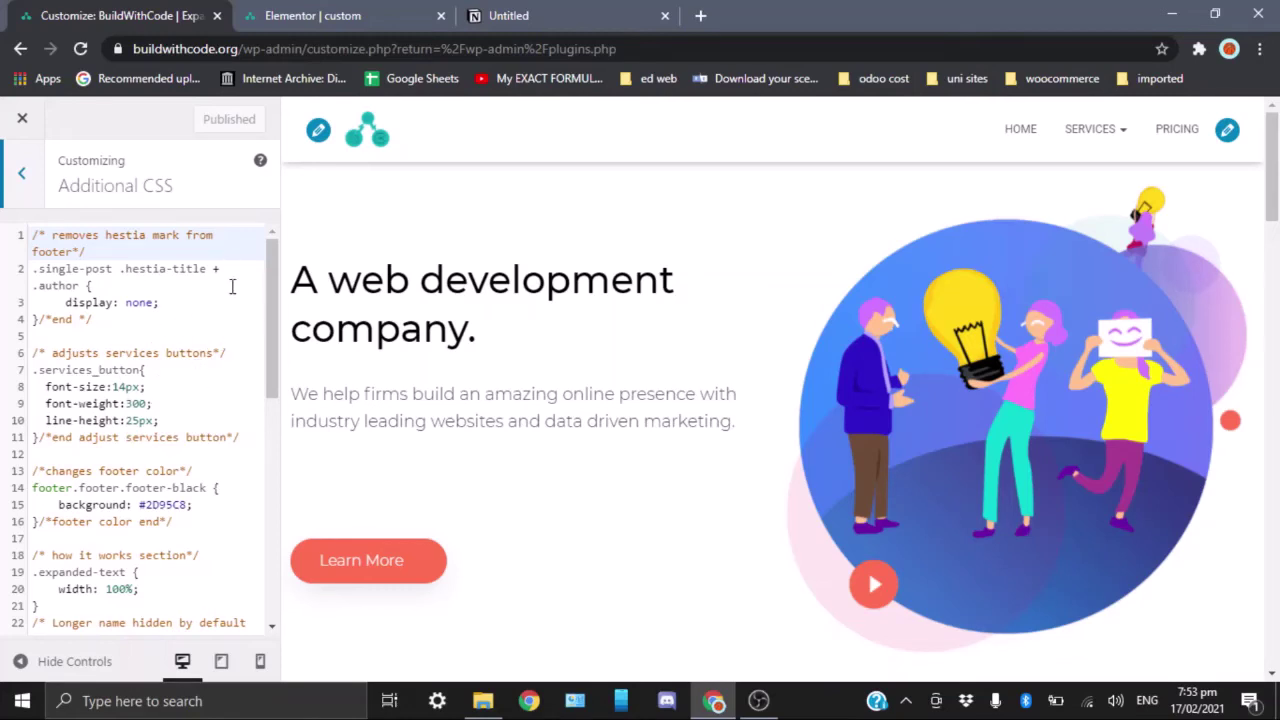
# - Paste the copied .titlesticky rule on a new line after the last rule in the Additional CSS and publish it
pyautogui.moveTo(270, 287); pyautogui.dragTo(225, 565)
pyautogui.click(173, 620)
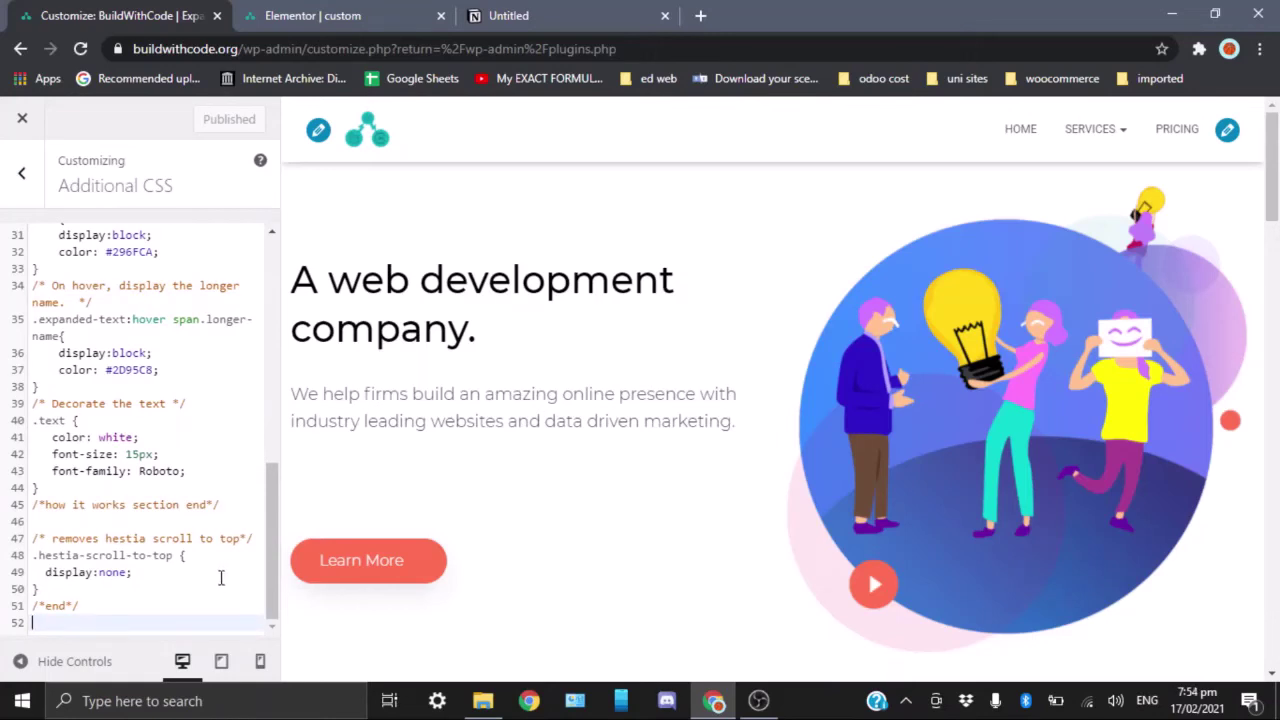
pyautogui.hotkey('ctrl', 'v')
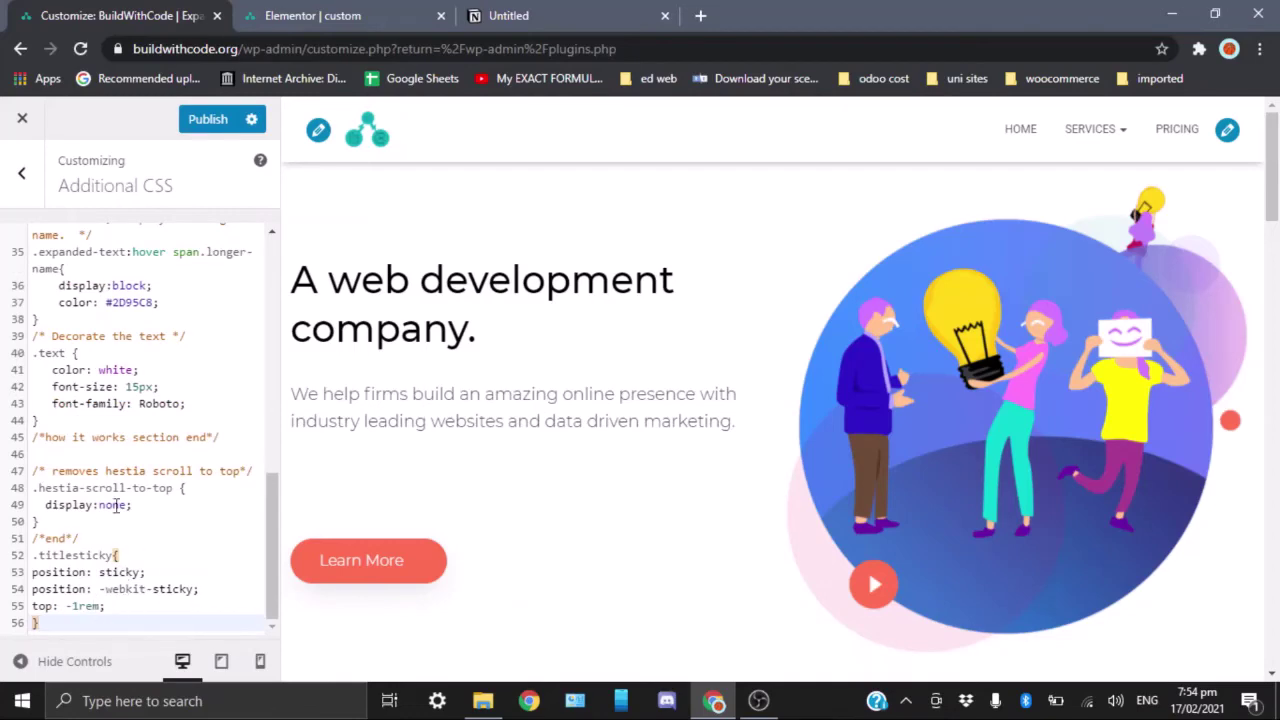
pyautogui.click(211, 122)
# - Return to the page in Elementor, reload the editor, and check whether the header stays in place while scrolling
pyautogui.click(327, 17)
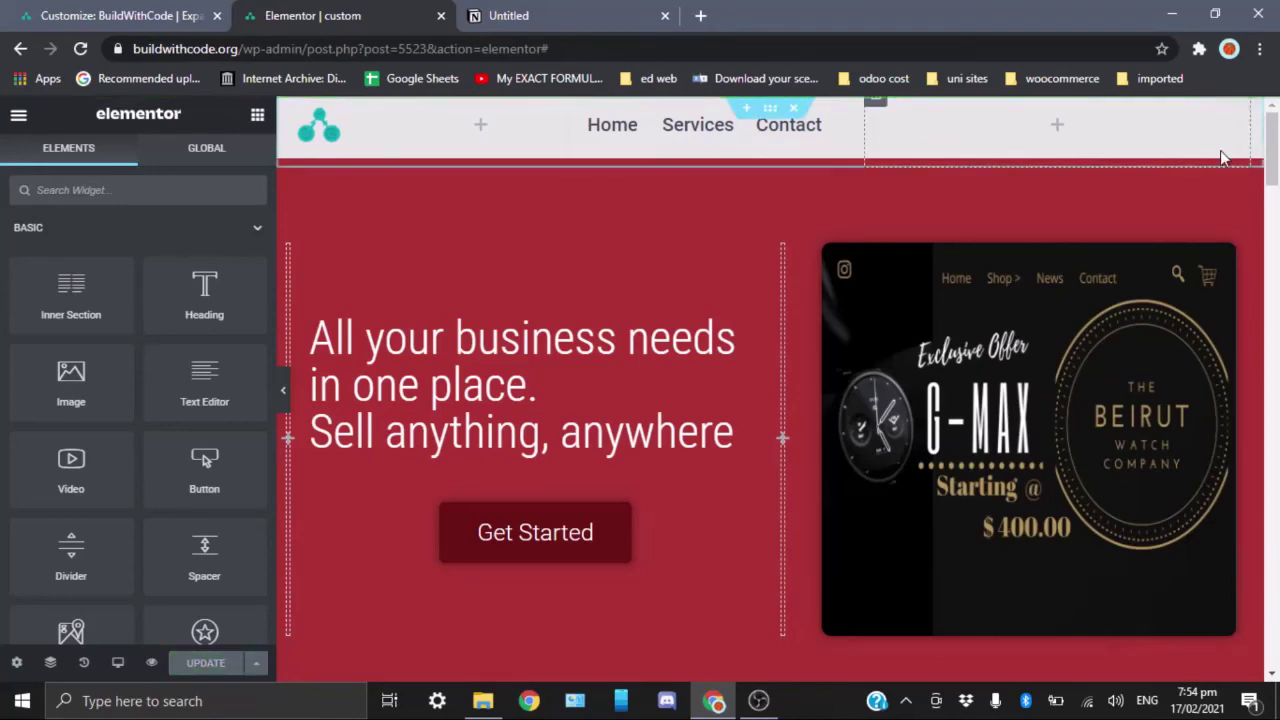
pyautogui.moveTo(1272, 145)
pyautogui.mouseDown()
pyautogui.moveTo(1272, 235)
pyautogui.moveTo(1272, 145)
pyautogui.mouseUp()
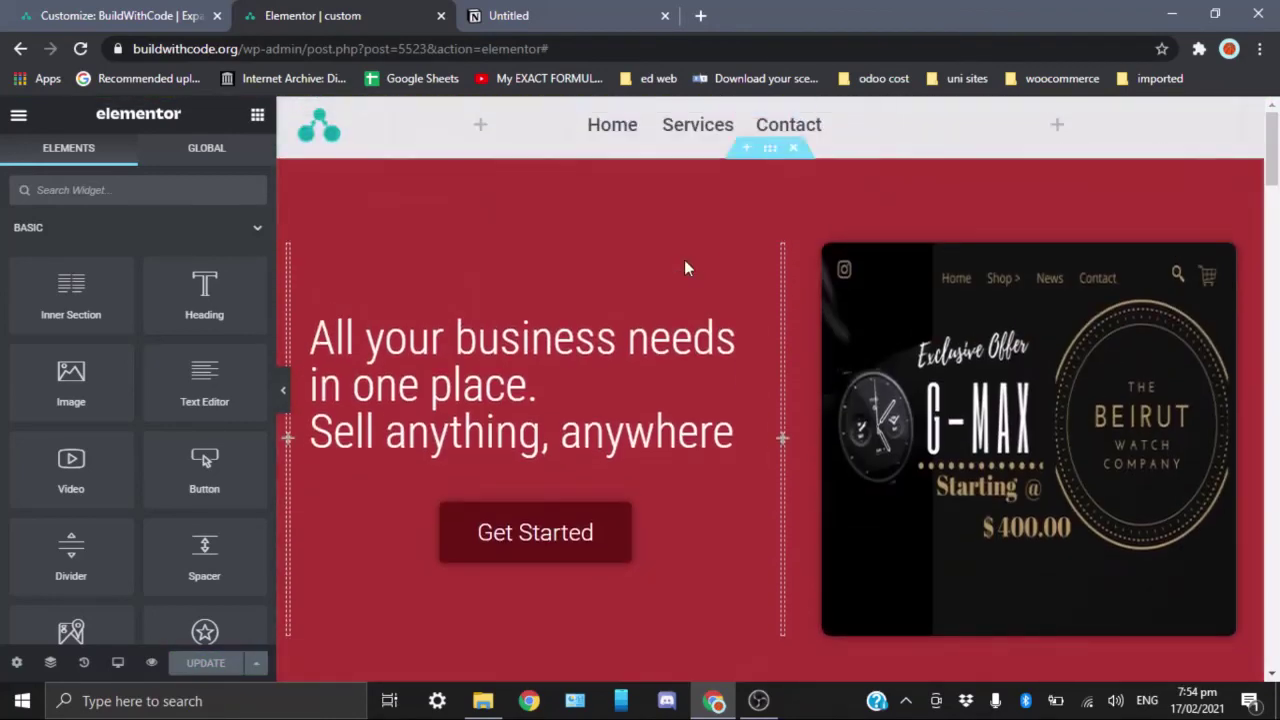
pyautogui.click(78, 49)
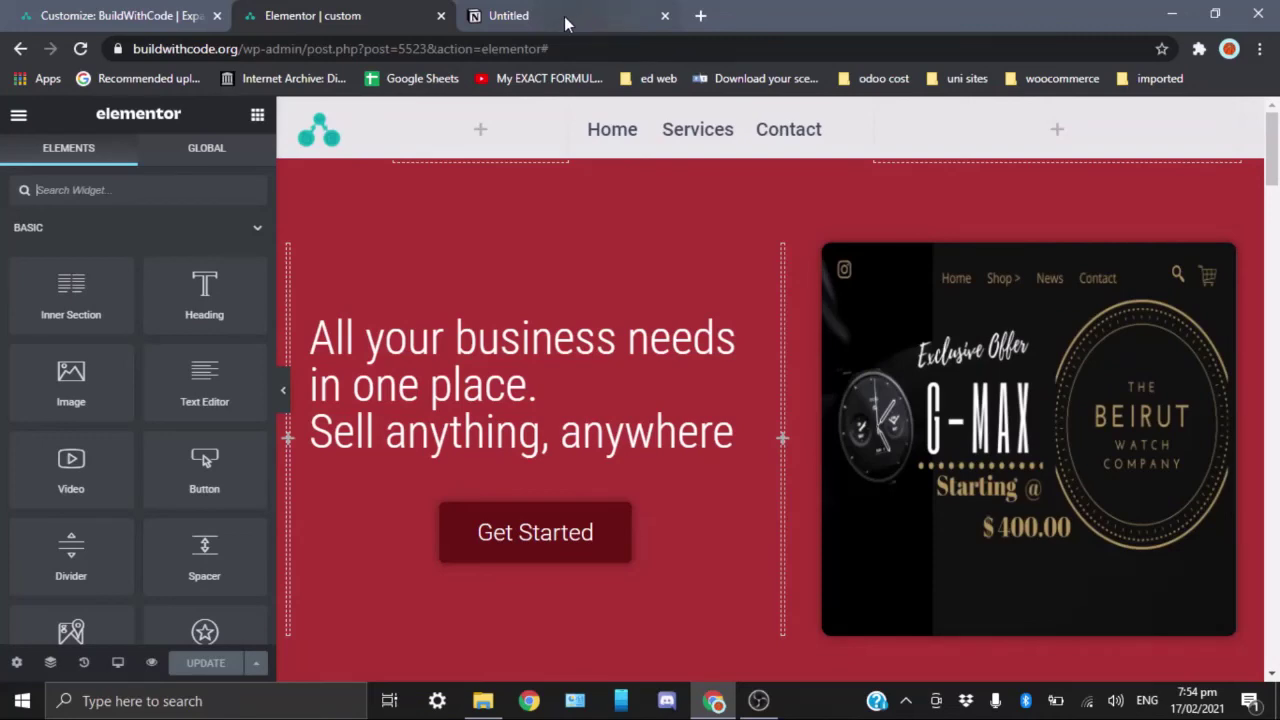
pyautogui.moveTo(1276, 160)
pyautogui.mouseDown()
pyautogui.moveTo(1276, 298)
pyautogui.moveTo(1276, 158)
pyautogui.mouseUp()
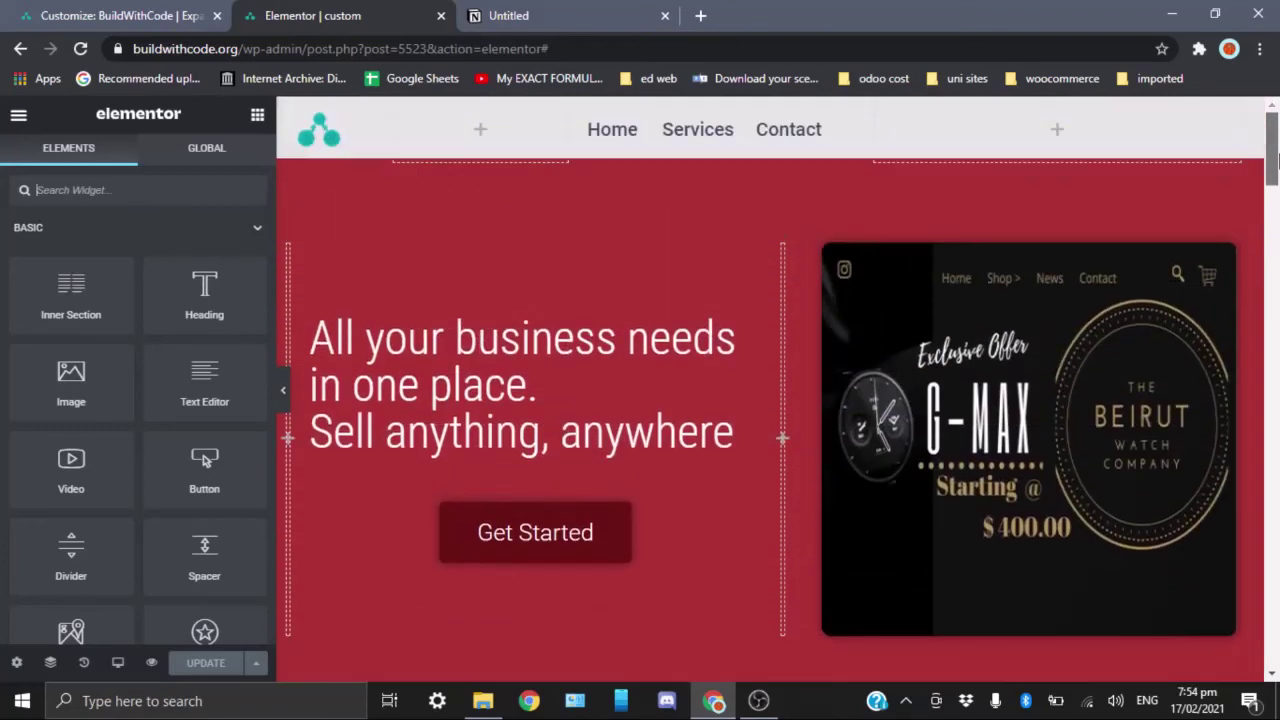